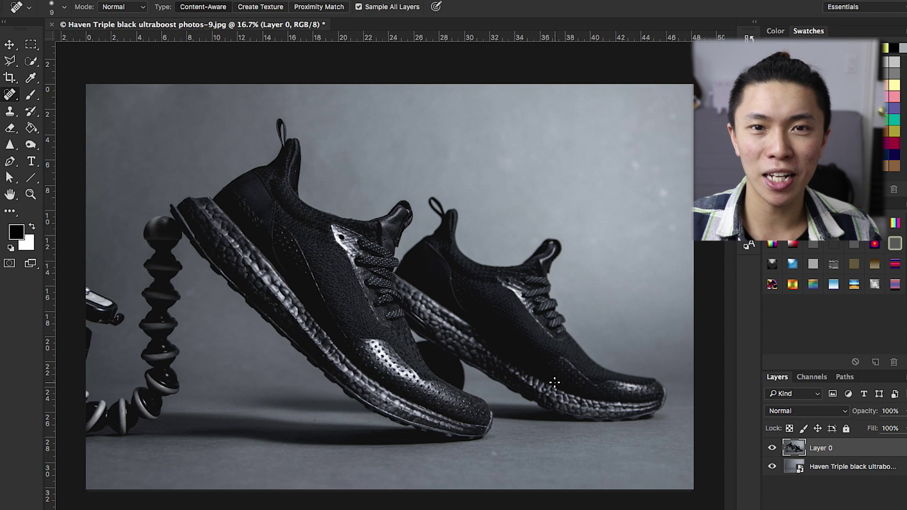
# Compare Layer 0 with the layer below by toggling its visibility, and save the document as Haven Ultraboost Midstep.psd.
pyautogui.click(772, 448)
pyautogui.click(772, 449)
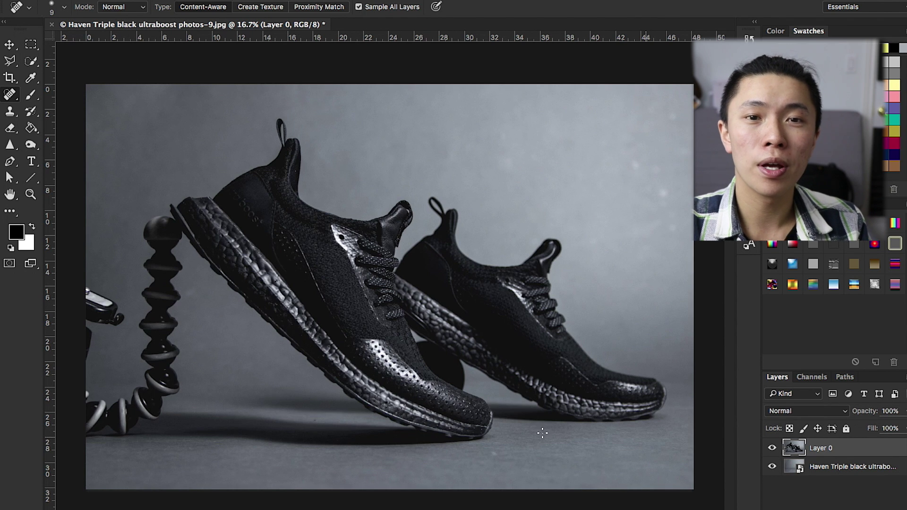
pyautogui.click(109, 0)
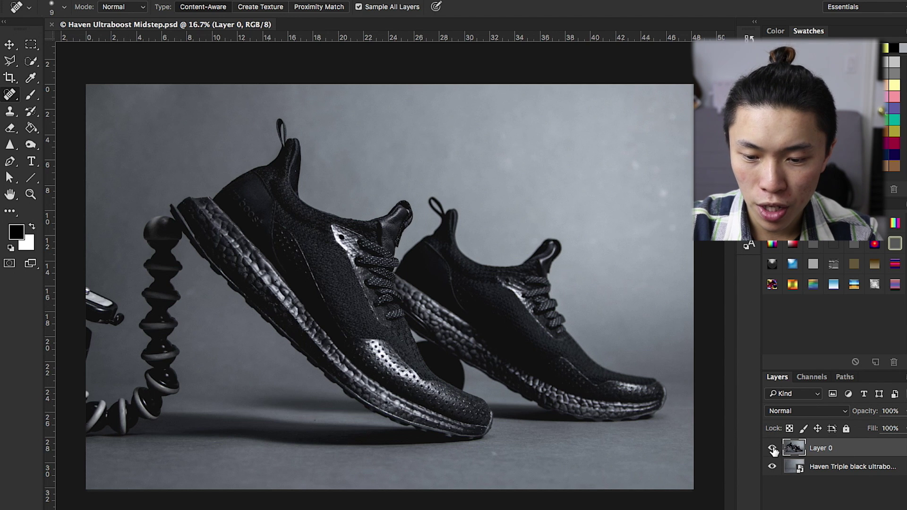
# Check both layers by toggling their visibility, and rename the layer below Layer 0 as Background.
pyautogui.click(773, 448)
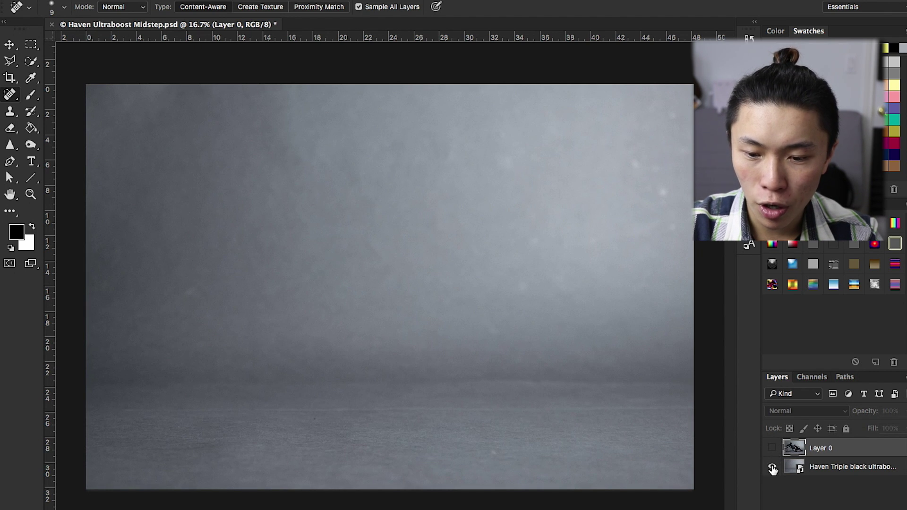
pyautogui.click(772, 468)
pyautogui.click(809, 463)
pyautogui.rightClick(822, 468)
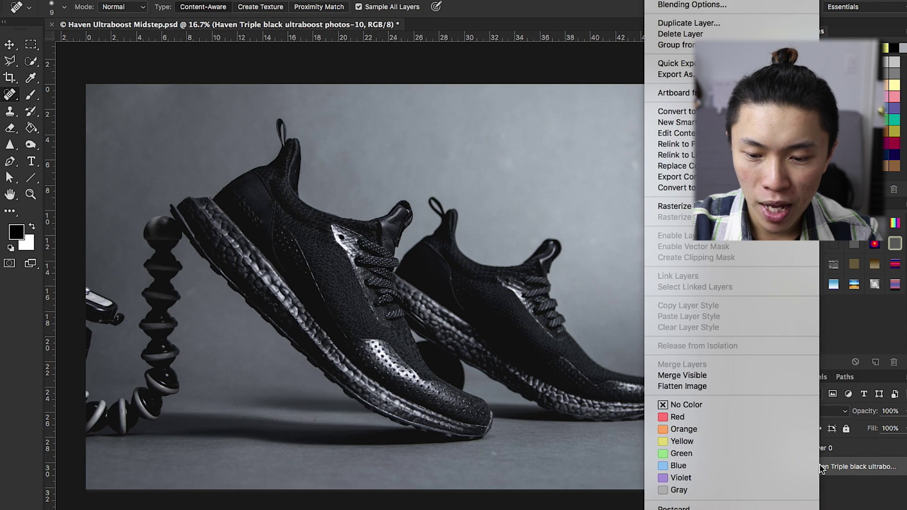
pyautogui.click(850, 465)
pyautogui.rightClick(852, 465)
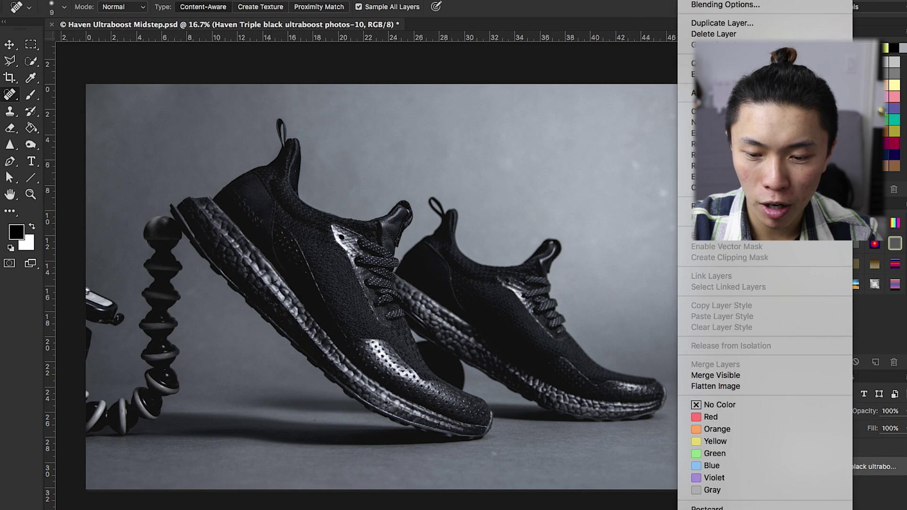
pyautogui.click(878, 472)
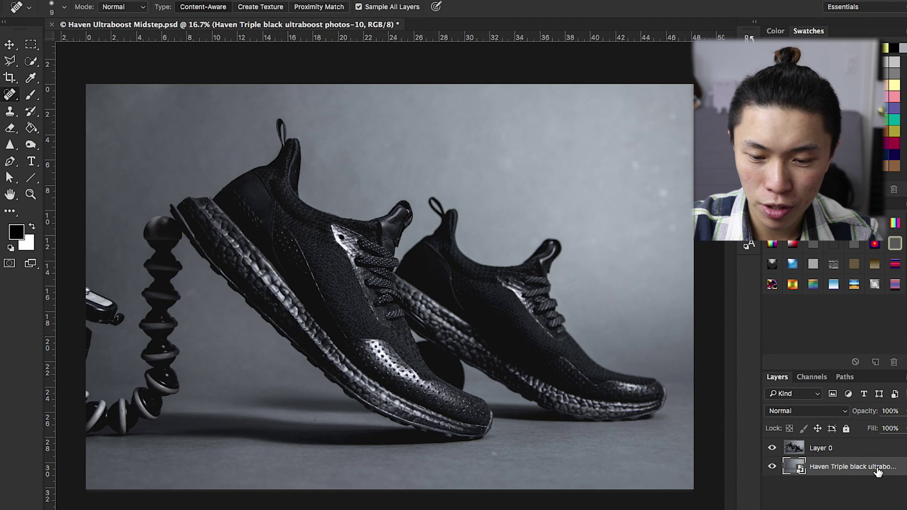
pyautogui.doubleClick(878, 472)
pyautogui.press('BackSpace')
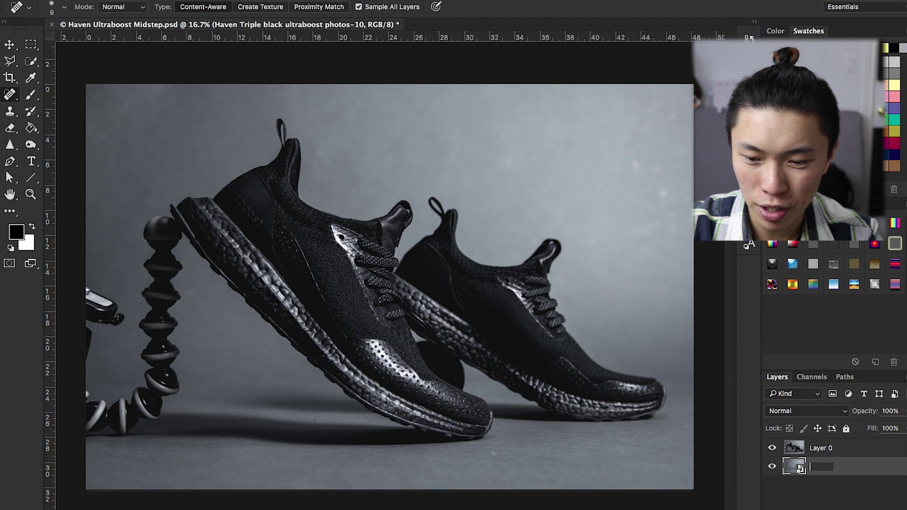
pyautogui.write('Background')
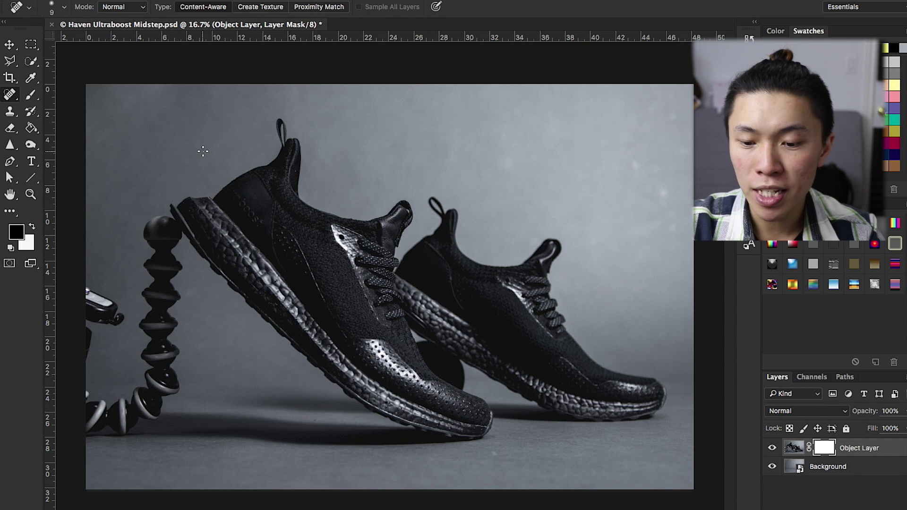
# Try hiding the middle of both shoes by painting black on the Object Layer's mask with a large soft brush.
pyautogui.click(799, 449)
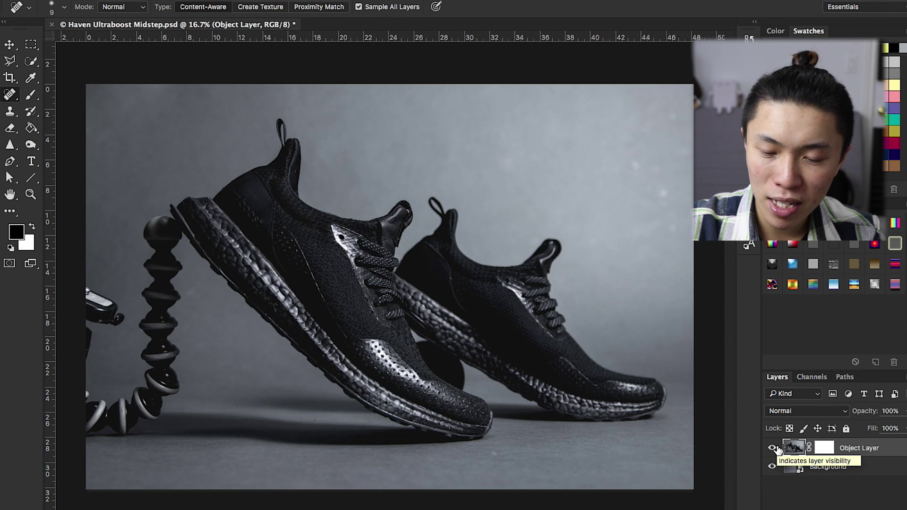
pyautogui.press('e')
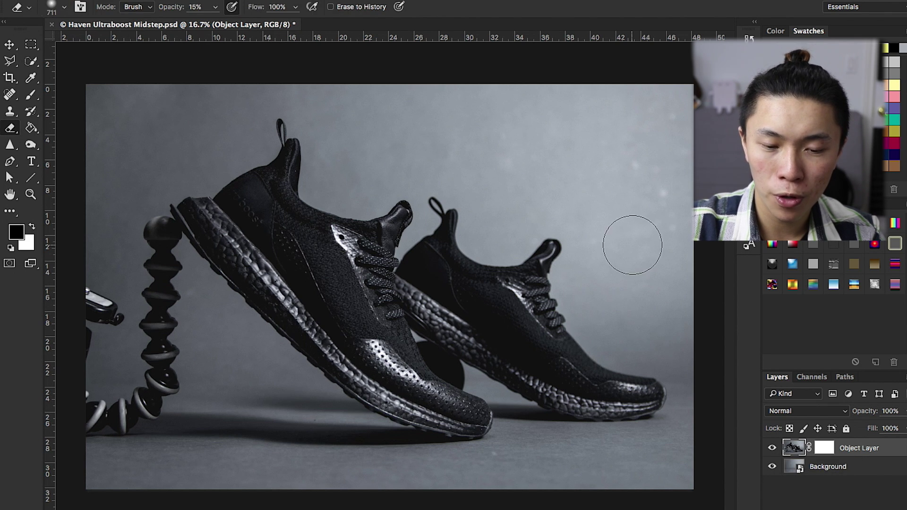
pyautogui.moveTo(581, 326); pyautogui.dragTo(477, 253)
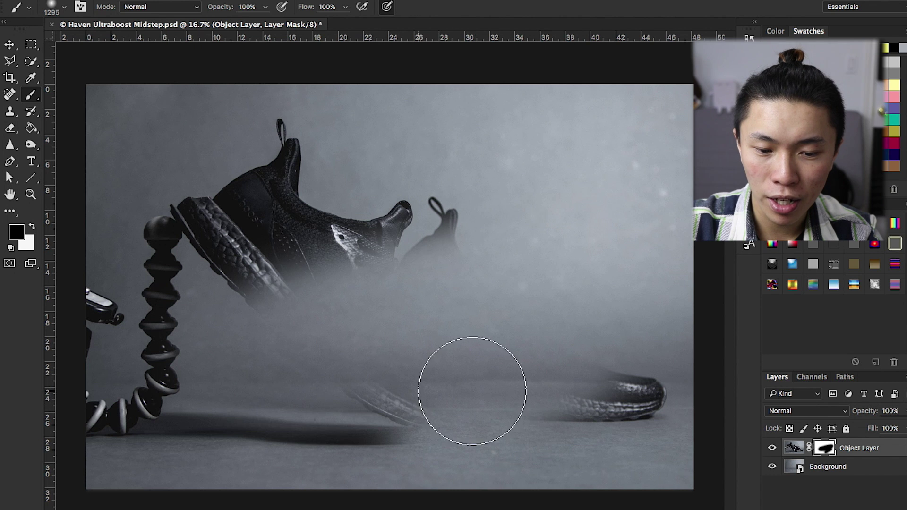
# Delete the painted layer mask from the Object Layer.
pyautogui.rightClick(814, 447)
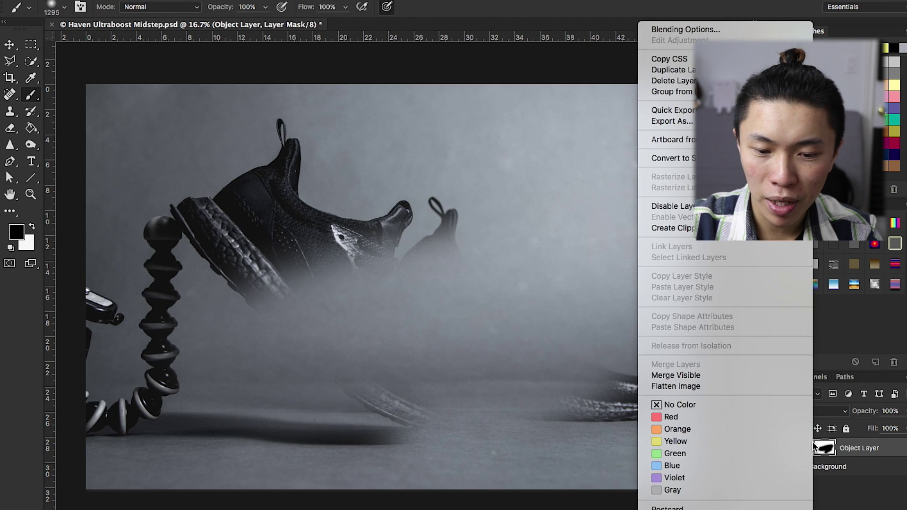
pyautogui.rightClick(828, 452)
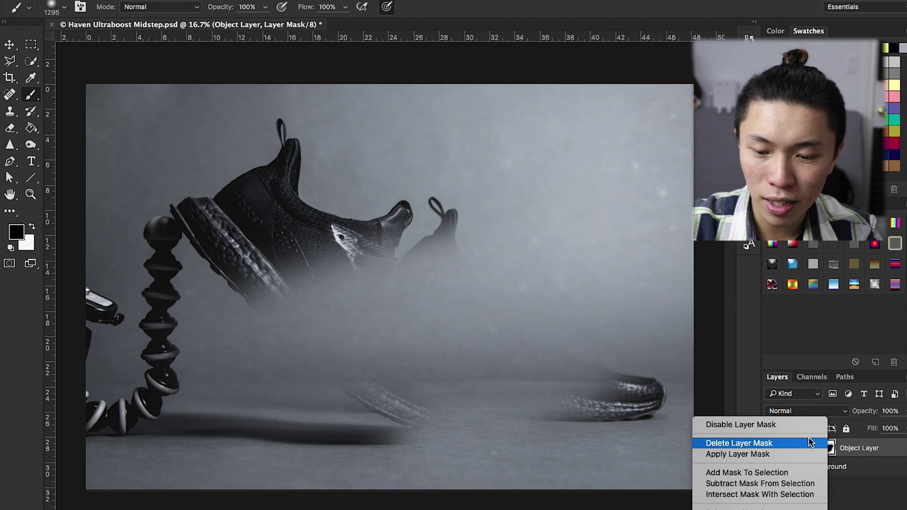
pyautogui.click(810, 443)
pyautogui.hotkey('ctrl', 'z')
pyautogui.hotkey('ctrl', 'shift', 'z')
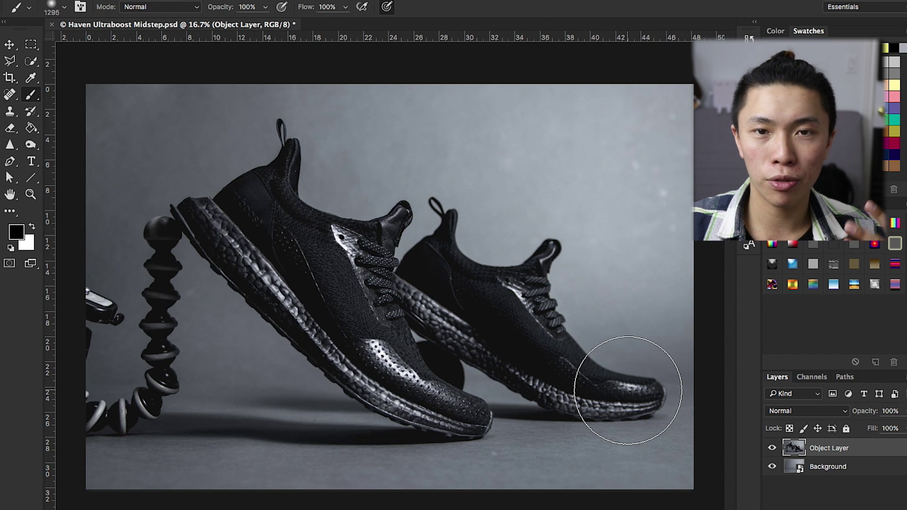
# Add a new white layer mask to the Object Layer and reduce the brush size to 300 px.
pyautogui.click(817, 509)
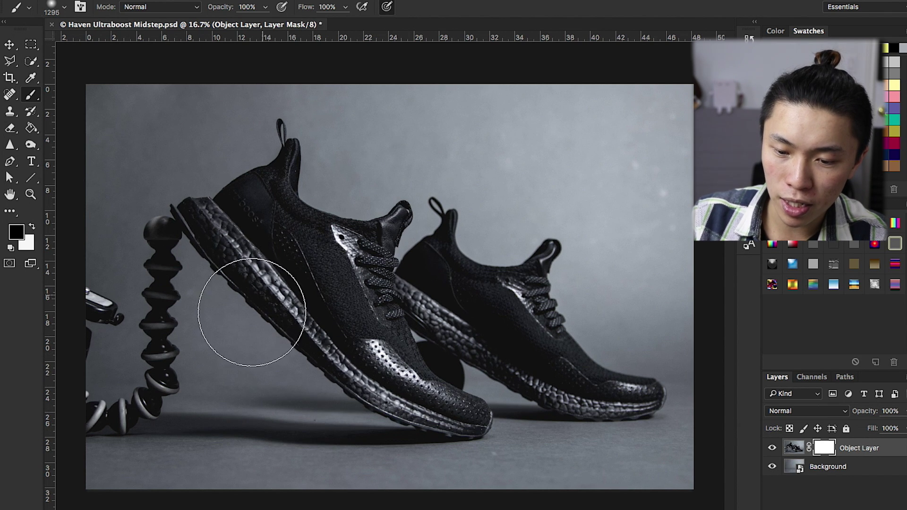
pyautogui.press('[')
pyautogui.press('[')
pyautogui.press('[')
pyautogui.press('[')
pyautogui.press('[')
pyautogui.press('[')
pyautogui.press('[')
pyautogui.press('[')
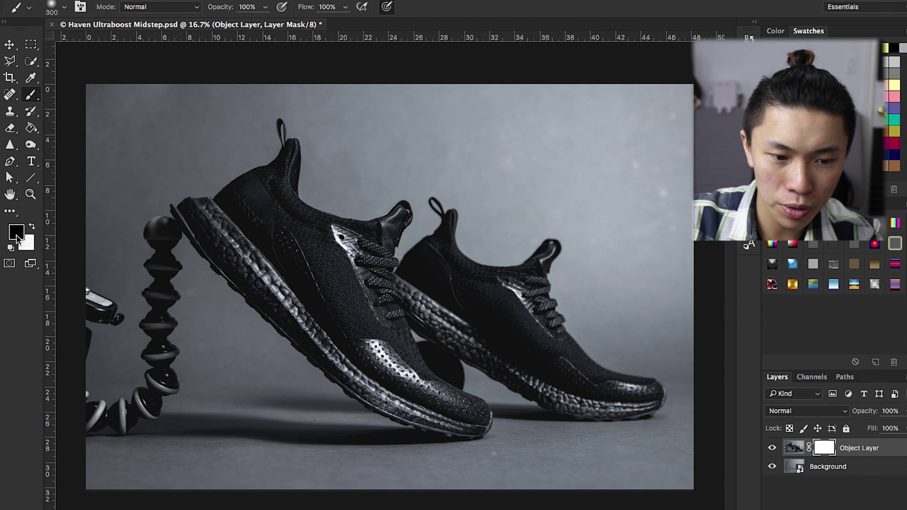
# Swap the foreground colour to white and back to black, and try a mask stroke over the tripod leg.
pyautogui.click(33, 227)
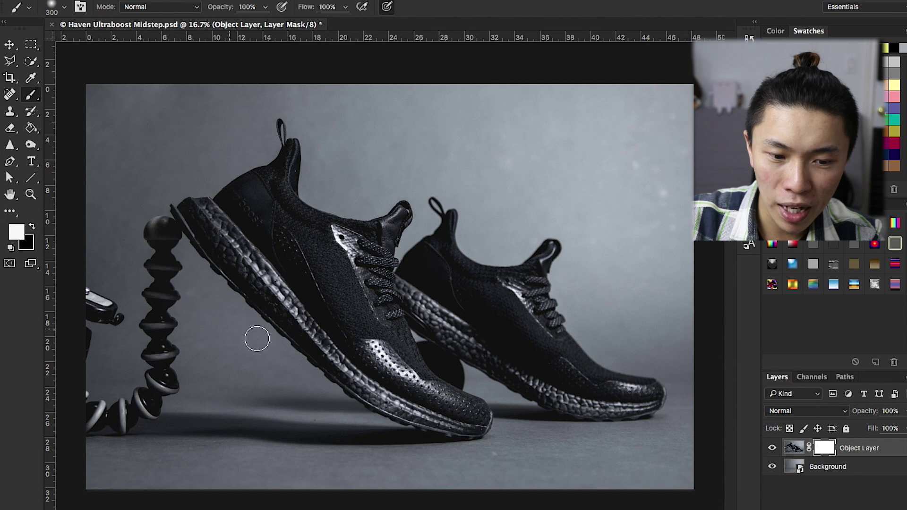
pyautogui.click(32, 226)
pyautogui.moveTo(166, 256)
pyautogui.mouseDown()
pyautogui.moveTo(154, 236)
pyautogui.moveTo(173, 286)
pyautogui.mouseUp()
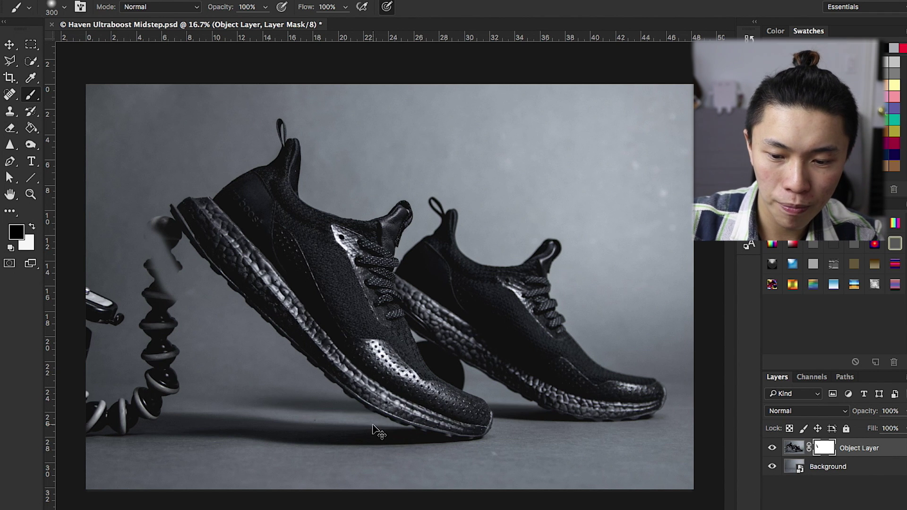
pyautogui.hotkey('ctrl', 'z')
# Reduce the soft mask brush to 51 px and try it on the black round object behind the front shoe's toe.
pyautogui.scroll(4, 373, 425)
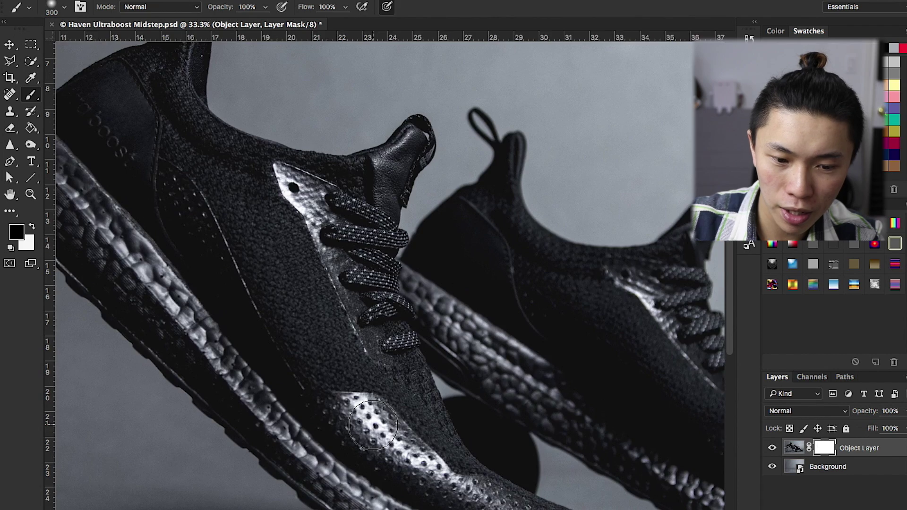
pyautogui.scroll(-5, 373, 426)
pyautogui.hscroll(8, 372, 425)
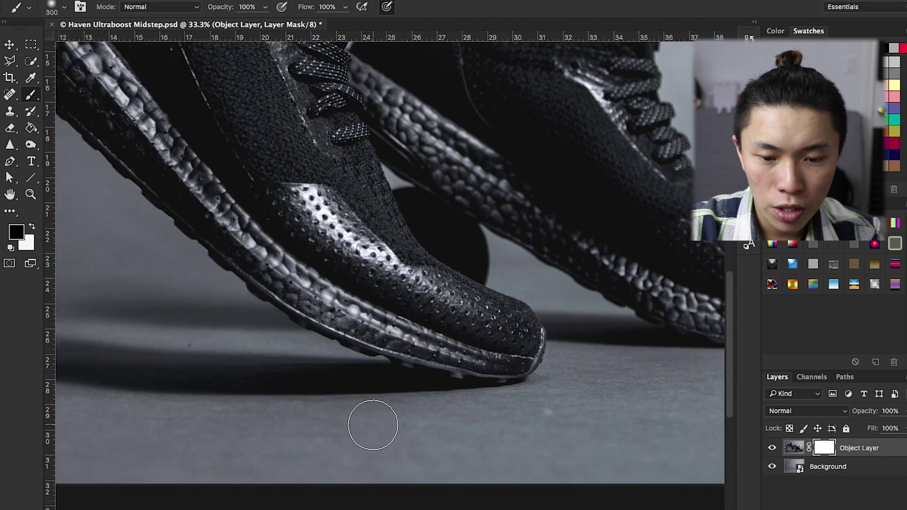
pyautogui.scroll(2, 373, 425)
pyautogui.press('[')
pyautogui.press('[')
pyautogui.press('[')
pyautogui.press('[')
pyautogui.press('[')
pyautogui.press('[')
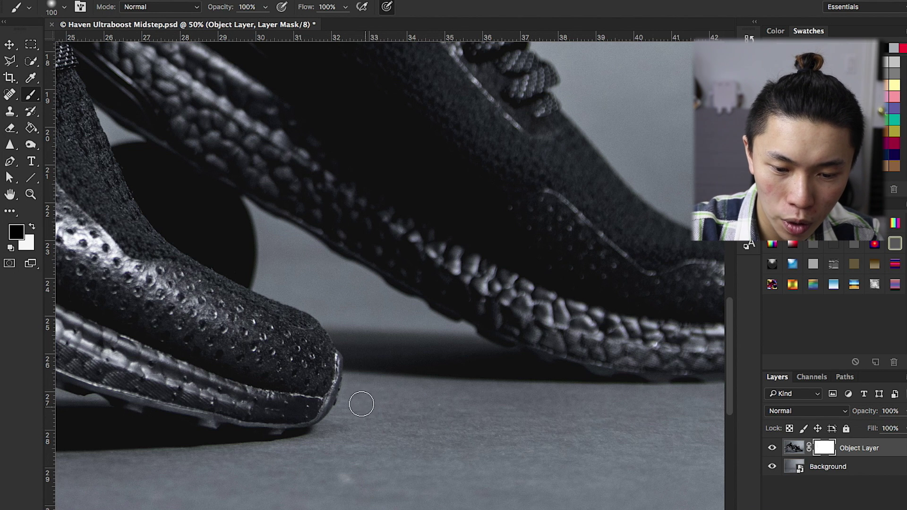
pyautogui.rightClick(348, 326)
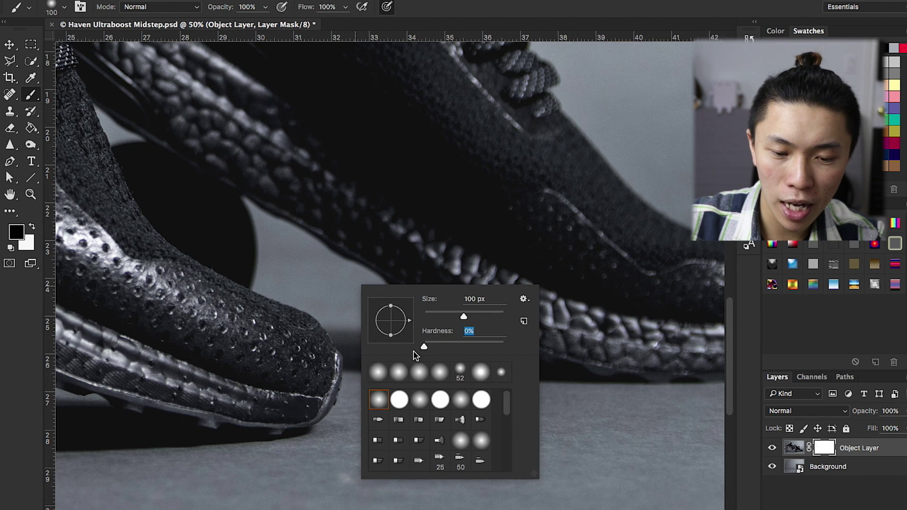
pyautogui.moveTo(463, 319); pyautogui.dragTo(444, 317)
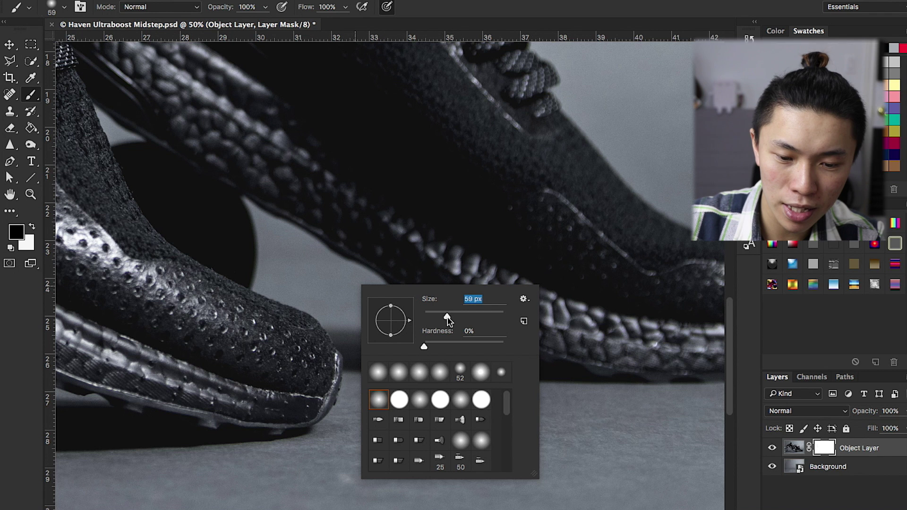
pyautogui.click(252, 244)
pyautogui.moveTo(244, 239); pyautogui.dragTo(269, 263)
pyautogui.hotkey('ctrl', 'z')
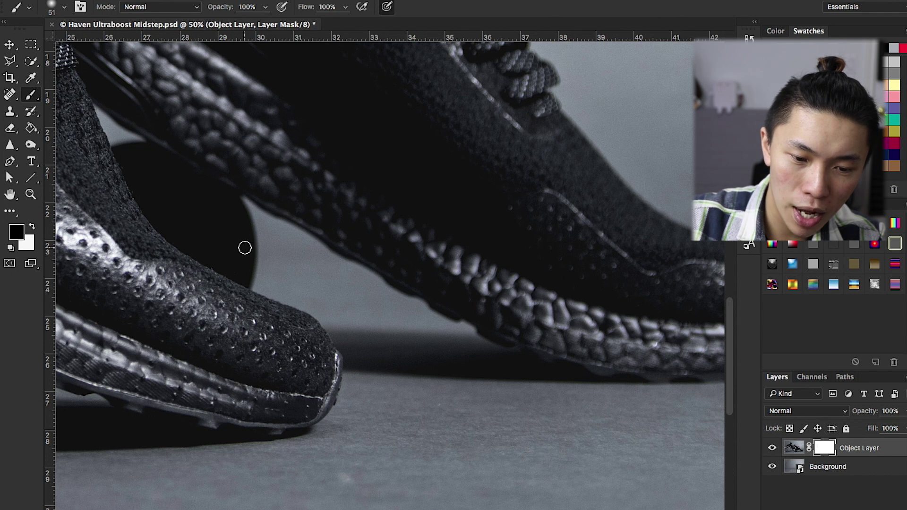
# Mask out the outer part of the black round object in the gap between the two shoes.
pyautogui.scroll(2, 245, 247)
pyautogui.scroll(5, 245, 247)
pyautogui.hscroll(-8, 244, 248)
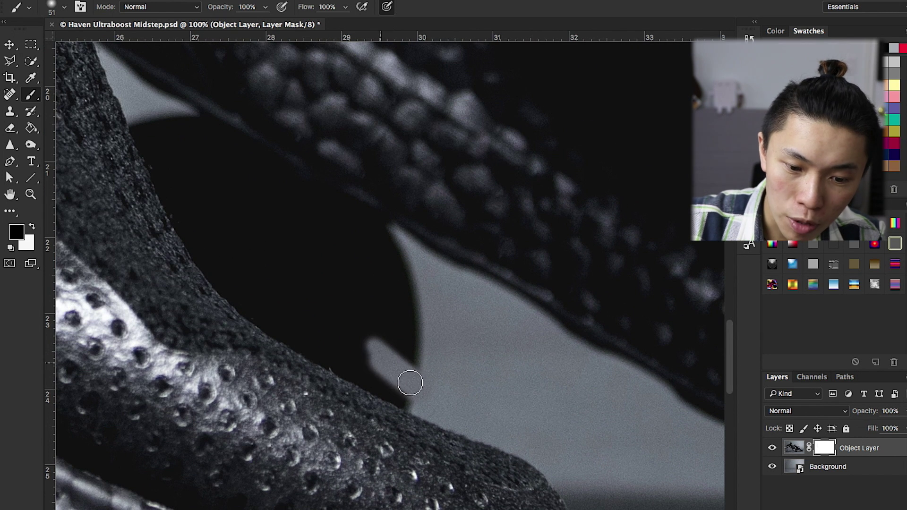
pyautogui.moveTo(409, 381)
pyautogui.mouseDown()
pyautogui.moveTo(364, 361)
pyautogui.moveTo(342, 330)
pyautogui.moveTo(350, 320)
pyautogui.moveTo(341, 302)
pyautogui.moveTo(373, 303)
pyautogui.moveTo(379, 292)
pyautogui.moveTo(409, 304)
pyautogui.moveTo(396, 285)
pyautogui.moveTo(417, 303)
pyautogui.moveTo(415, 285)
pyautogui.moveTo(423, 288)
pyautogui.moveTo(394, 278)
pyautogui.moveTo(389, 303)
pyautogui.moveTo(322, 316)
pyautogui.moveTo(252, 278)
pyautogui.moveTo(300, 327)
pyautogui.moveTo(219, 226)
pyautogui.moveTo(197, 239)
pyautogui.mouseUp()
# Mask out the black remnants along the top edge of the front shoe's toe with a brush of about 9 px.
pyautogui.hotkey('ctrl', '+')
pyautogui.hotkey('ctrl', '+')
pyautogui.press('[')
pyautogui.press('[')
pyautogui.press('[')
pyautogui.press('[')
pyautogui.press('[')
pyautogui.press('[')
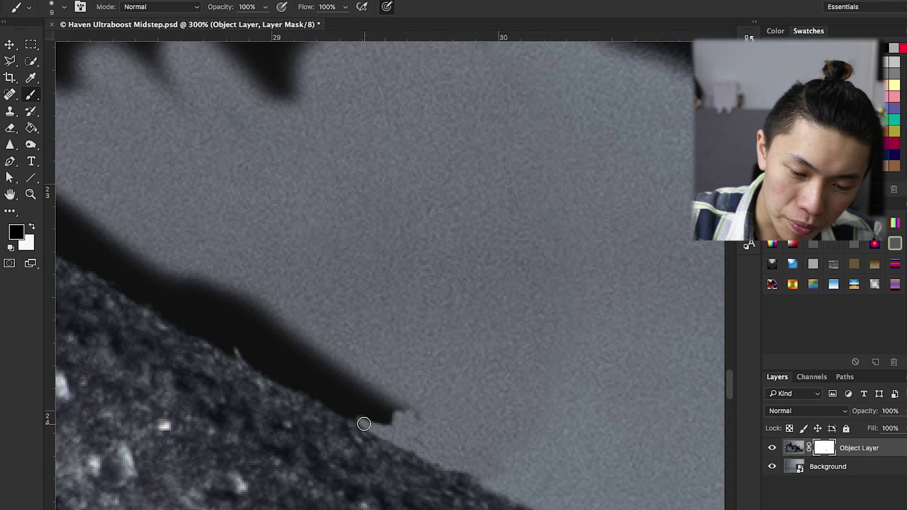
pyautogui.moveTo(333, 403)
pyautogui.mouseDown()
pyautogui.moveTo(321, 385)
pyautogui.moveTo(357, 413)
pyautogui.moveTo(398, 425)
pyautogui.moveTo(406, 409)
pyautogui.moveTo(441, 428)
pyautogui.moveTo(420, 398)
pyautogui.moveTo(526, 384)
pyautogui.moveTo(421, 387)
pyautogui.moveTo(438, 409)
pyautogui.moveTo(394, 373)
pyautogui.moveTo(487, 399)
pyautogui.moveTo(407, 368)
pyautogui.moveTo(385, 372)
pyautogui.moveTo(386, 392)
pyautogui.moveTo(400, 397)
pyautogui.moveTo(394, 373)
pyautogui.moveTo(386, 382)
pyautogui.moveTo(295, 327)
pyautogui.moveTo(395, 375)
pyautogui.moveTo(408, 374)
pyautogui.moveTo(393, 321)
pyautogui.moveTo(407, 322)
pyautogui.moveTo(347, 331)
pyautogui.moveTo(478, 346)
pyautogui.mouseUp()
pyautogui.hscroll(-5, 472, 387)
pyautogui.scroll(1, 472, 388)
pyautogui.moveTo(431, 367)
pyautogui.mouseDown()
pyautogui.moveTo(340, 326)
pyautogui.moveTo(414, 362)
pyautogui.moveTo(425, 324)
pyautogui.moveTo(517, 401)
pyautogui.mouseUp()
pyautogui.moveTo(450, 411)
pyautogui.mouseDown()
pyautogui.moveTo(369, 359)
pyautogui.moveTo(337, 312)
pyautogui.moveTo(318, 338)
pyautogui.moveTo(283, 303)
pyautogui.moveTo(269, 237)
pyautogui.moveTo(259, 284)
pyautogui.mouseUp()
pyautogui.moveTo(259, 285)
pyautogui.mouseDown()
pyautogui.moveTo(361, 349)
pyautogui.moveTo(313, 299)
pyautogui.moveTo(320, 265)
pyautogui.moveTo(411, 344)
pyautogui.moveTo(410, 383)
pyautogui.mouseUp()
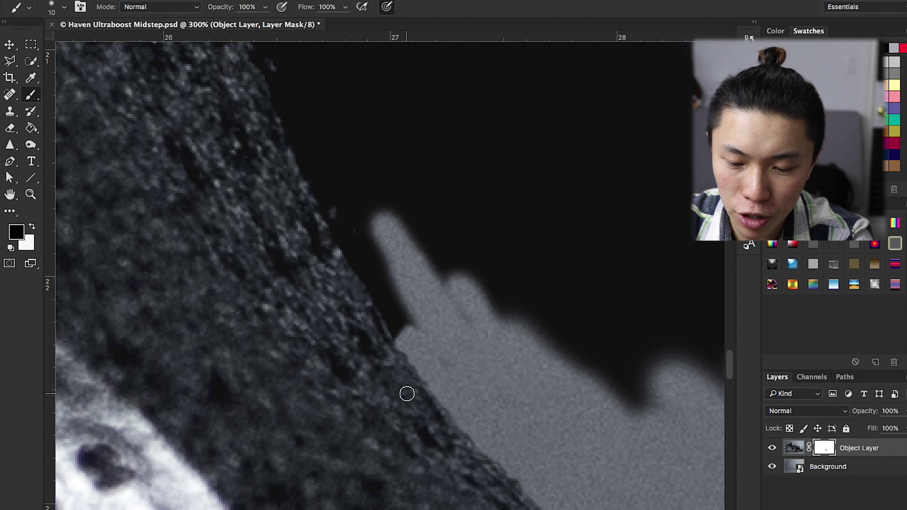
# Set the brush size to 15 px and mask out the black further up along the front shoe's knit edge.
pyautogui.press(']')
pyautogui.press(']')
pyautogui.press(']')
pyautogui.press(']')
pyautogui.press('[')
pyautogui.press('[')
pyautogui.press('[')
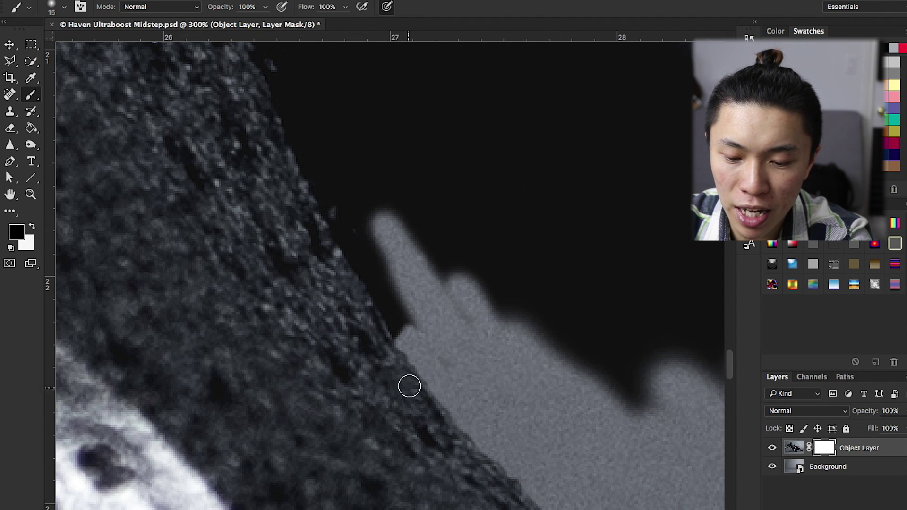
pyautogui.moveTo(426, 332)
pyautogui.mouseDown()
pyautogui.moveTo(401, 309)
pyautogui.moveTo(405, 336)
pyautogui.moveTo(372, 261)
pyautogui.moveTo(376, 282)
pyautogui.mouseUp()
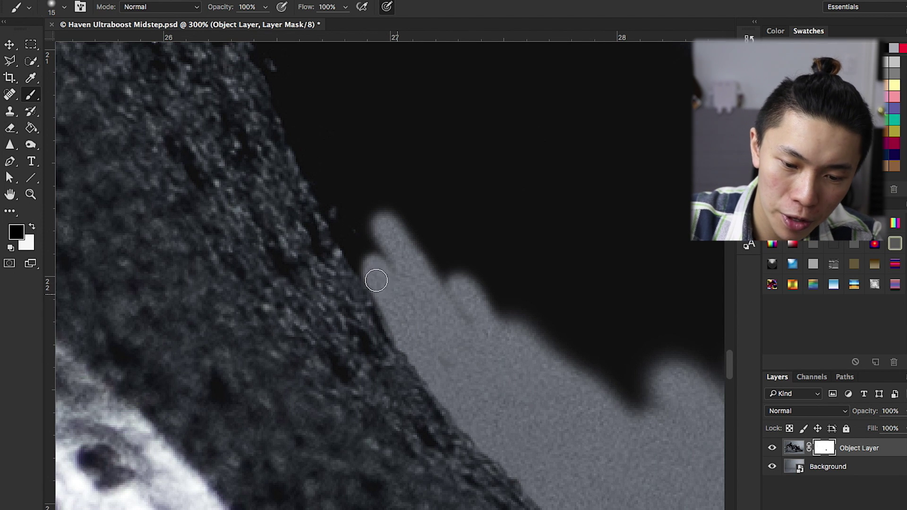
pyautogui.scroll(5, 376, 246)
pyautogui.hscroll(-3, 376, 246)
pyautogui.moveTo(376, 217)
pyautogui.mouseDown()
pyautogui.moveTo(352, 142)
pyautogui.moveTo(359, 114)
pyautogui.moveTo(543, 420)
pyautogui.moveTo(562, 472)
pyautogui.mouseUp()
# Mask out the black object along the underside of the rear shoe's sole, enlarging the brush to 28 px.
pyautogui.scroll(5, 480, 263)
pyautogui.hscroll(2, 480, 264)
pyautogui.moveTo(480, 263)
pyautogui.mouseDown()
pyautogui.moveTo(454, 380)
pyautogui.moveTo(407, 288)
pyautogui.mouseUp()
pyautogui.scroll(-3, 454, 380)
pyautogui.hscroll(5, 406, 289)
pyautogui.moveTo(236, 454)
pyautogui.mouseDown()
pyautogui.moveTo(221, 322)
pyautogui.moveTo(264, 491)
pyautogui.mouseUp()
pyautogui.scroll(-3, 150, 168)
pyautogui.moveTo(150, 168); pyautogui.dragTo(212, 425)
pyautogui.moveTo(354, 259); pyautogui.dragTo(304, 236)
pyautogui.hscroll(2, 364, 251)
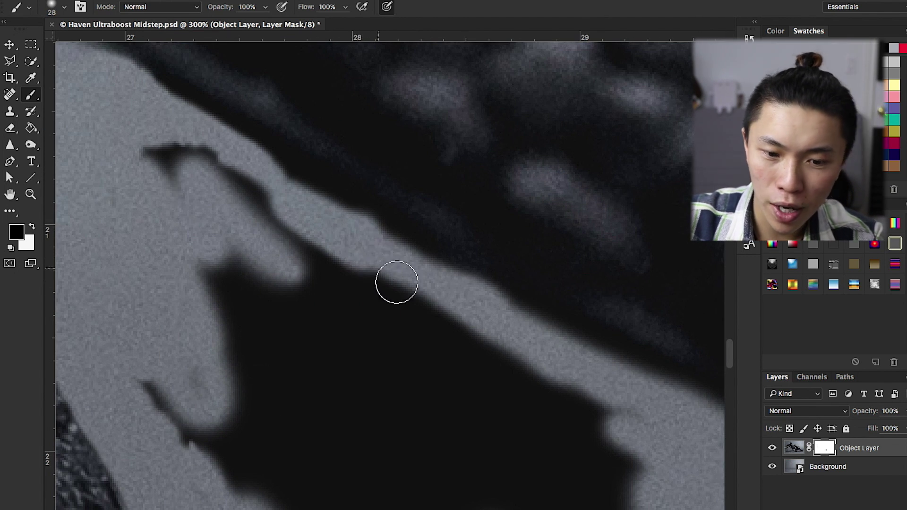
# Mask out the remaining black patch in the middle of the gap between the shoes and inspect the cleaned edges.
pyautogui.moveTo(514, 390)
pyautogui.mouseDown()
pyautogui.moveTo(350, 368)
pyautogui.moveTo(392, 383)
pyautogui.moveTo(417, 472)
pyautogui.mouseUp()
pyautogui.scroll(-5, 474, 361)
pyautogui.moveTo(358, 374)
pyautogui.mouseDown()
pyautogui.moveTo(365, 424)
pyautogui.moveTo(354, 435)
pyautogui.mouseUp()
pyautogui.moveTo(433, 393); pyautogui.dragTo(542, 328)
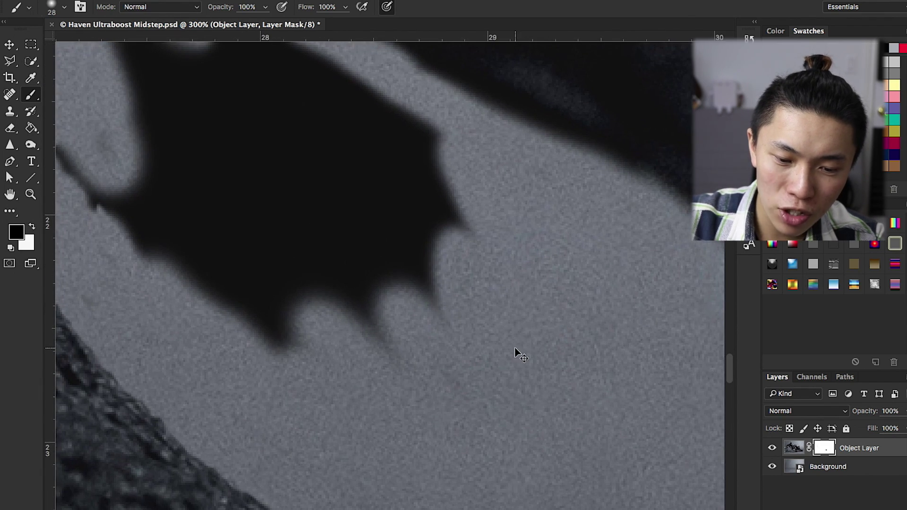
pyautogui.press('super+minus')
pyautogui.press('super+minus')
pyautogui.moveTo(283, 172)
pyautogui.mouseDown()
pyautogui.moveTo(278, 150)
pyautogui.moveTo(292, 179)
pyautogui.moveTo(287, 190)
pyautogui.moveTo(325, 258)
pyautogui.moveTo(317, 264)
pyautogui.moveTo(275, 239)
pyautogui.moveTo(290, 261)
pyautogui.mouseUp()
pyautogui.moveTo(339, 296)
pyautogui.mouseDown()
pyautogui.moveTo(383, 315)
pyautogui.moveTo(347, 258)
pyautogui.moveTo(423, 296)
pyautogui.moveTo(421, 280)
pyautogui.moveTo(351, 220)
pyautogui.moveTo(394, 232)
pyautogui.moveTo(376, 298)
pyautogui.mouseUp()
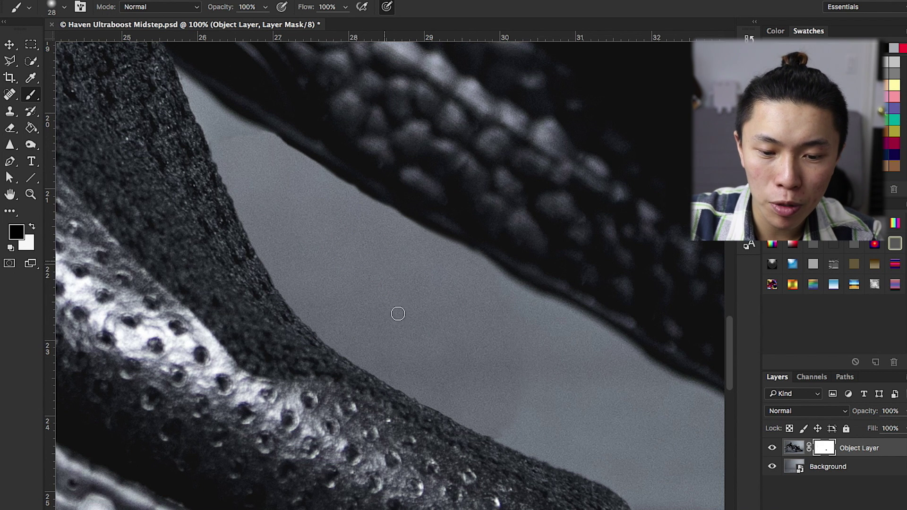
pyautogui.scroll(3, 384, 285)
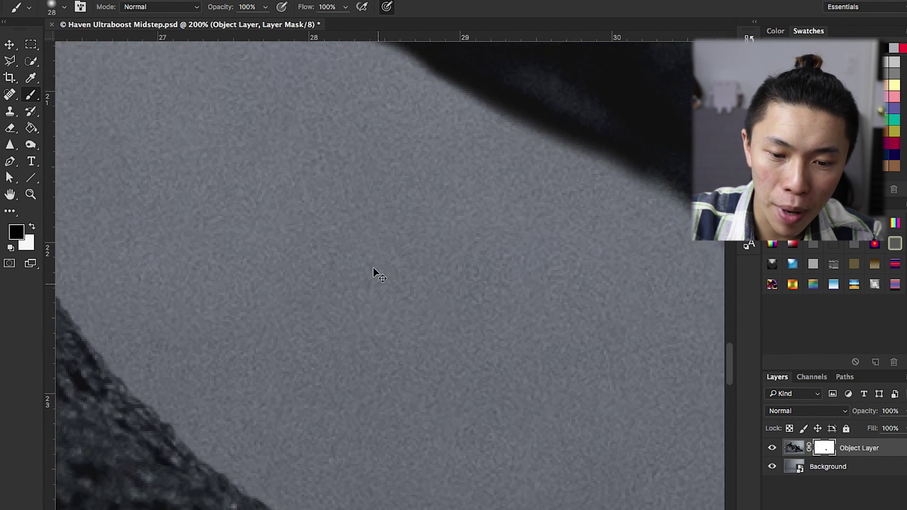
pyautogui.scroll(5, 322, 193)
pyautogui.scroll(1, 422, 286)
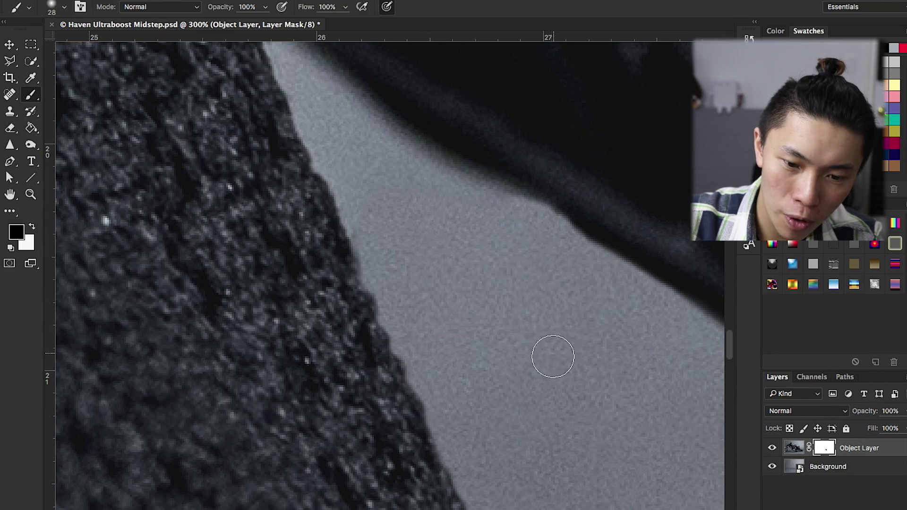
pyautogui.scroll(-5, 476, 301)
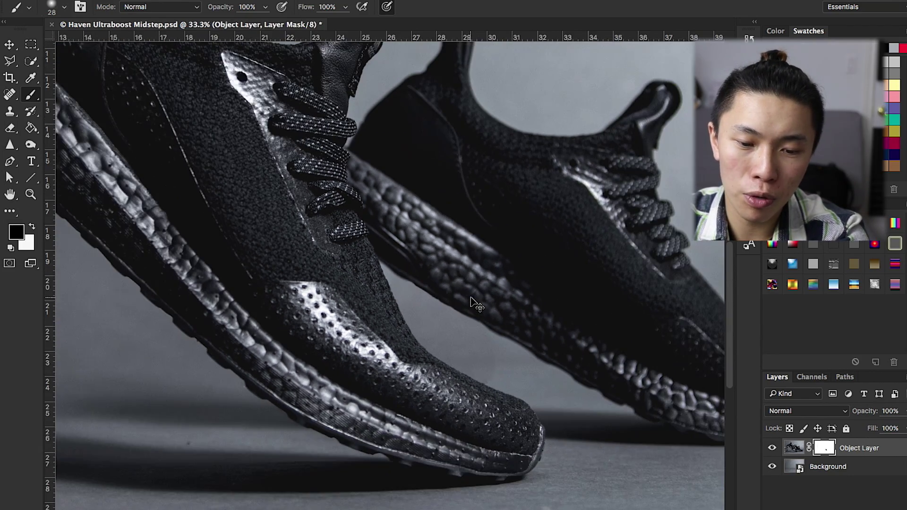
pyautogui.scroll(4, 476, 301)
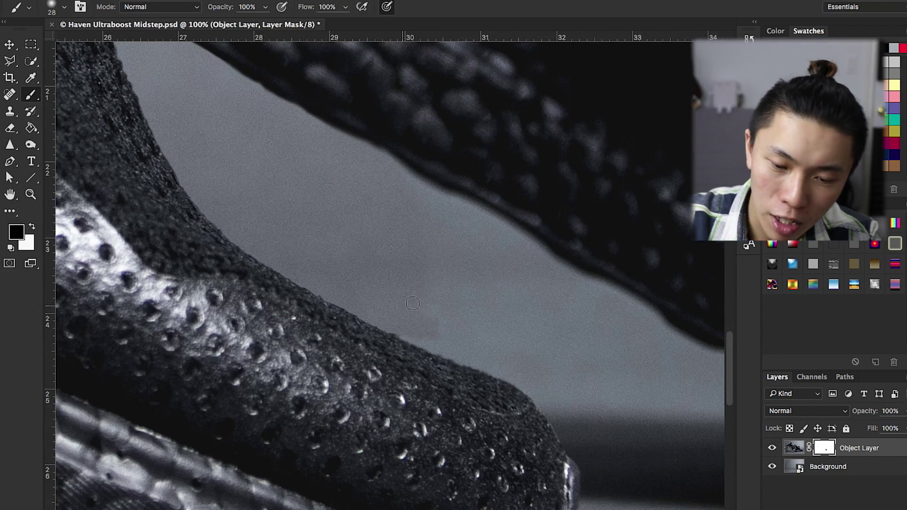
pyautogui.press('s')
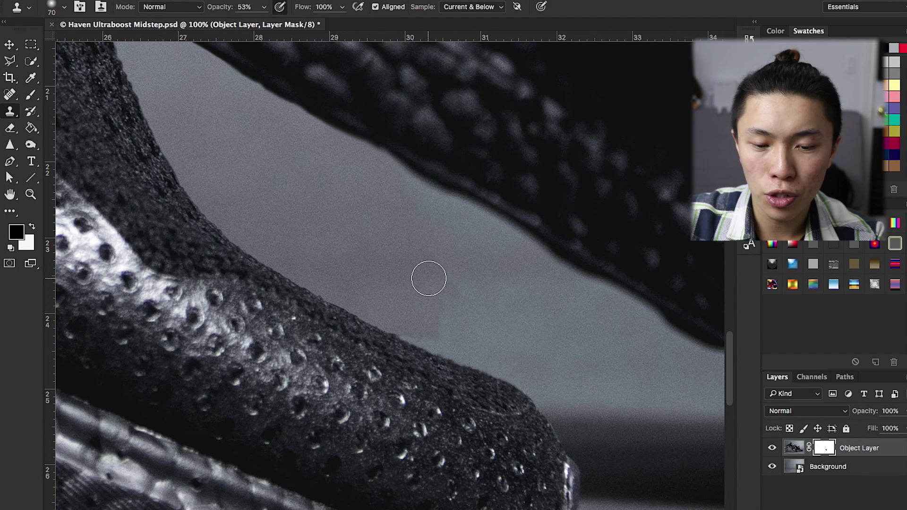
pyautogui.moveTo(461, 303)
pyautogui.mouseDown()
pyautogui.moveTo(435, 208)
pyautogui.moveTo(467, 285)
pyautogui.moveTo(461, 314)
pyautogui.moveTo(474, 346)
pyautogui.moveTo(472, 386)
pyautogui.mouseUp()
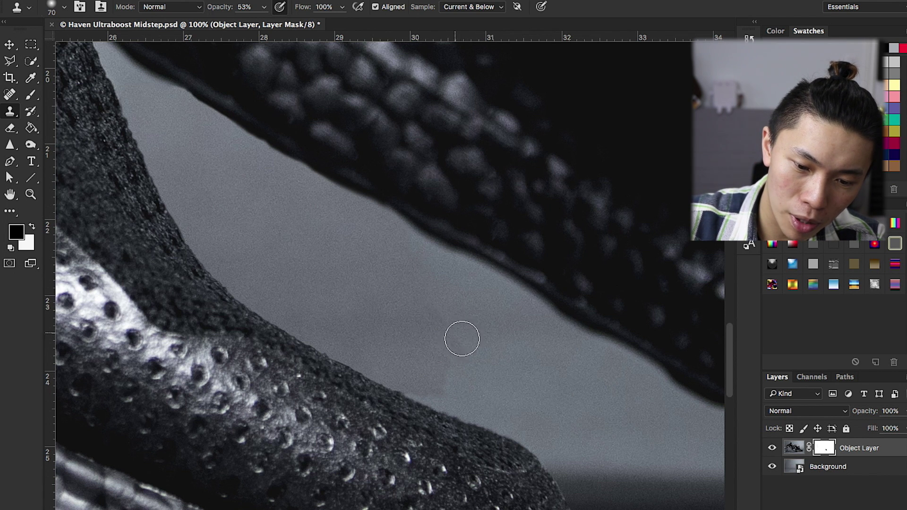
pyautogui.press('b')
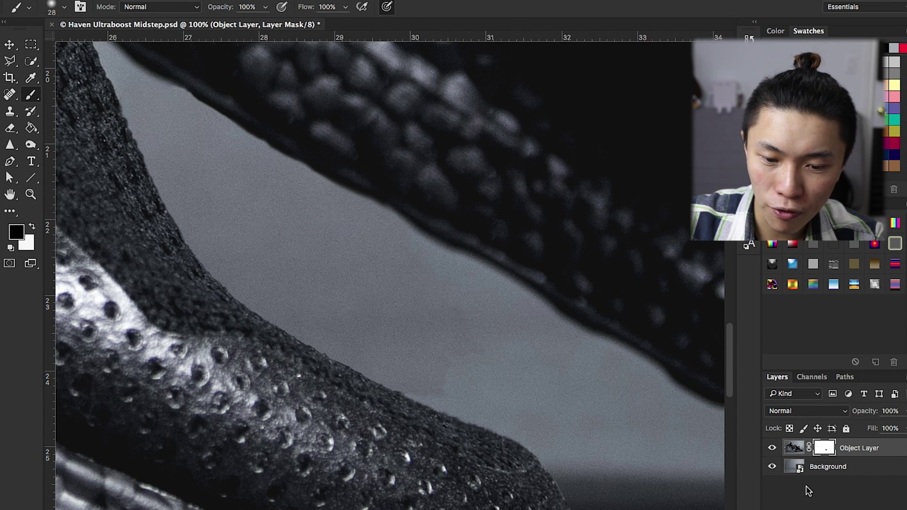
# Add a new empty layer above the Object Layer for retouching the background.
pyautogui.click(831, 468)
pyautogui.click(859, 448)
pyautogui.hotkey('ctrl', 'shift', 'alt', 'n')
# Lower the Clone Stamp opacity to 39% and clone nearby background over the tonal seam in the gap between the shoes.
pyautogui.press('s')
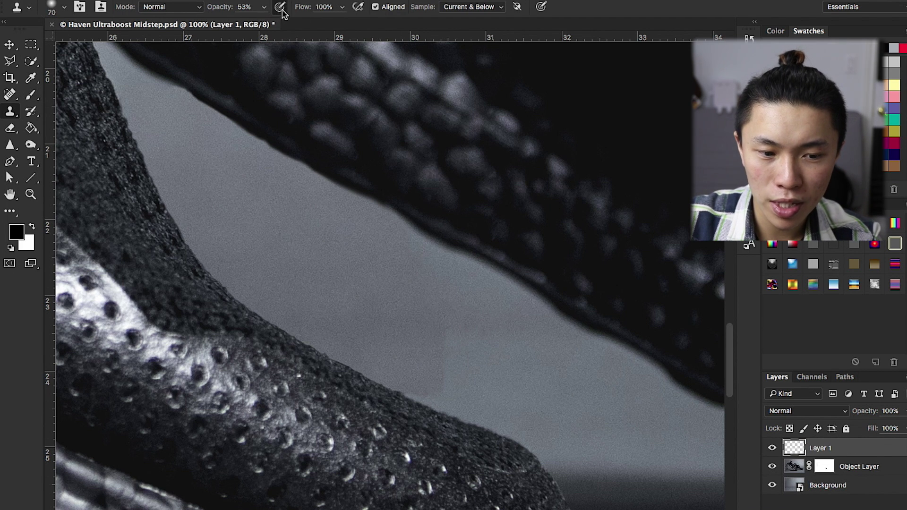
pyautogui.click(265, 8)
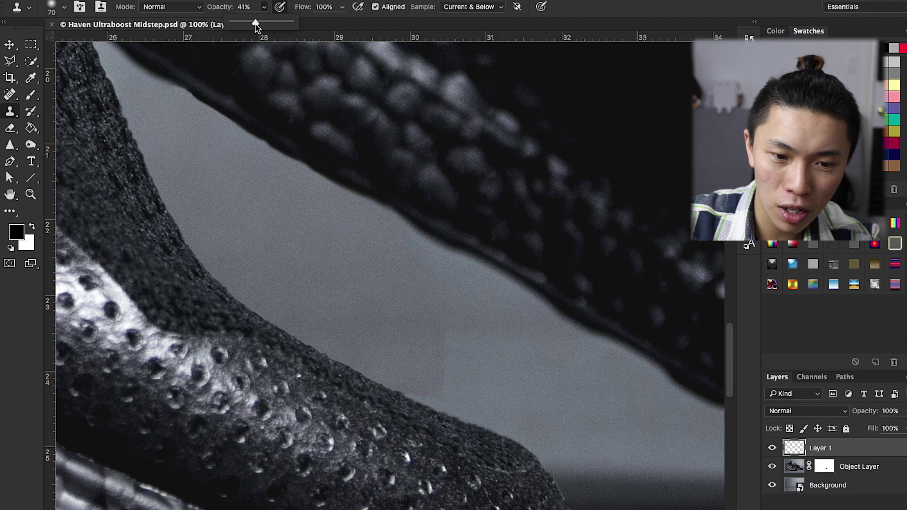
pyautogui.click(481, 336)
pyautogui.press('Return')
pyautogui.moveTo(475, 362)
pyautogui.mouseDown()
pyautogui.moveTo(452, 338)
pyautogui.moveTo(473, 348)
pyautogui.moveTo(461, 325)
pyautogui.moveTo(471, 370)
pyautogui.moveTo(446, 367)
pyautogui.moveTo(473, 381)
pyautogui.moveTo(463, 368)
pyautogui.moveTo(435, 365)
pyautogui.moveTo(457, 381)
pyautogui.moveTo(426, 381)
pyautogui.mouseUp()
pyautogui.keyDown('alt'); pyautogui.click(385, 313); pyautogui.keyUp('alt')
pyautogui.moveTo(404, 327); pyautogui.dragTo(431, 342)
# Clone grainy background over the smoothed patch between the shoes with a 35 px Clone Stamp at 100% opacity.
pyautogui.scroll(5, 415, 373)
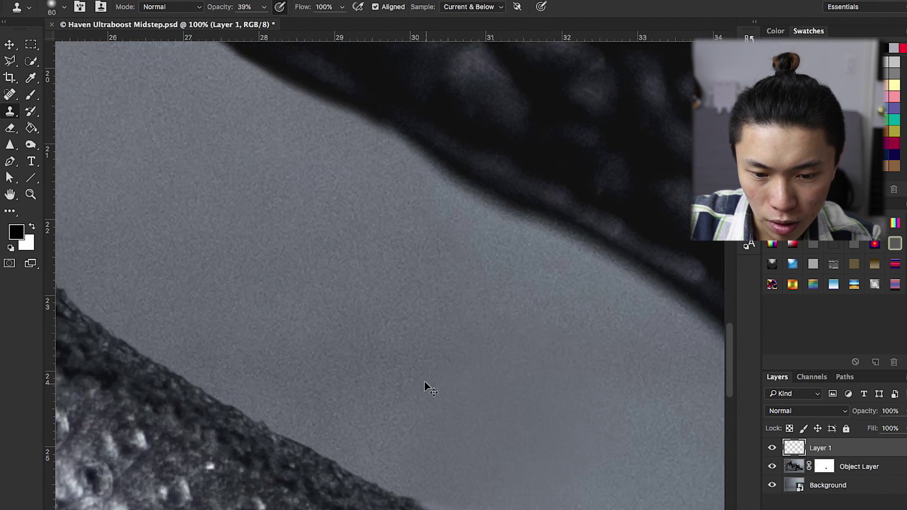
pyautogui.press('b')
pyautogui.keyDown('alt'); pyautogui.click(375, 376); pyautogui.keyUp('alt')
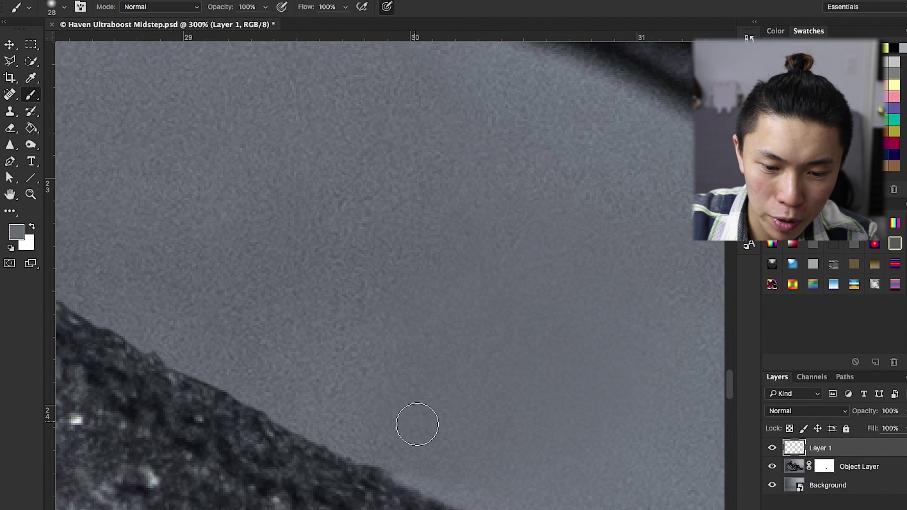
pyautogui.press('s')
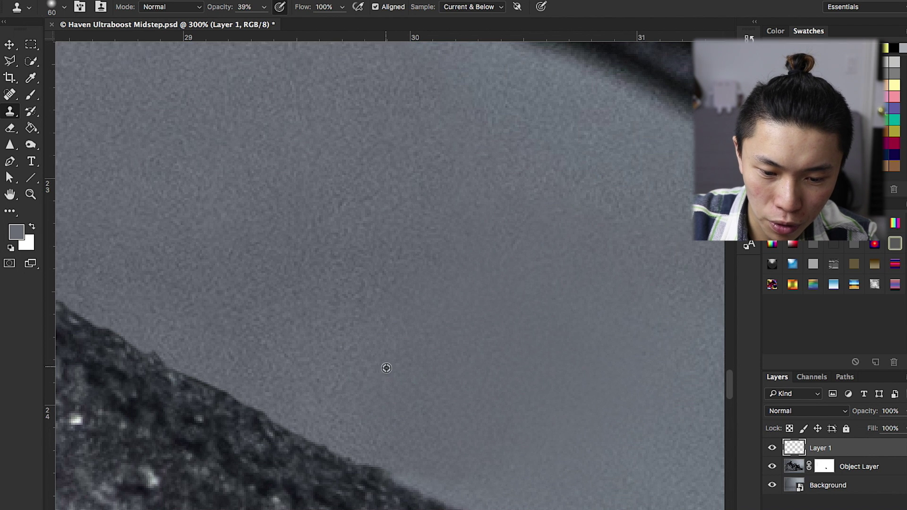
pyautogui.press('[')
pyautogui.press('[')
pyautogui.press('[')
pyautogui.press('[')
pyautogui.moveTo(397, 399)
pyautogui.mouseDown()
pyautogui.moveTo(431, 443)
pyautogui.moveTo(426, 458)
pyautogui.moveTo(406, 444)
pyautogui.moveTo(477, 484)
pyautogui.moveTo(444, 415)
pyautogui.mouseUp()
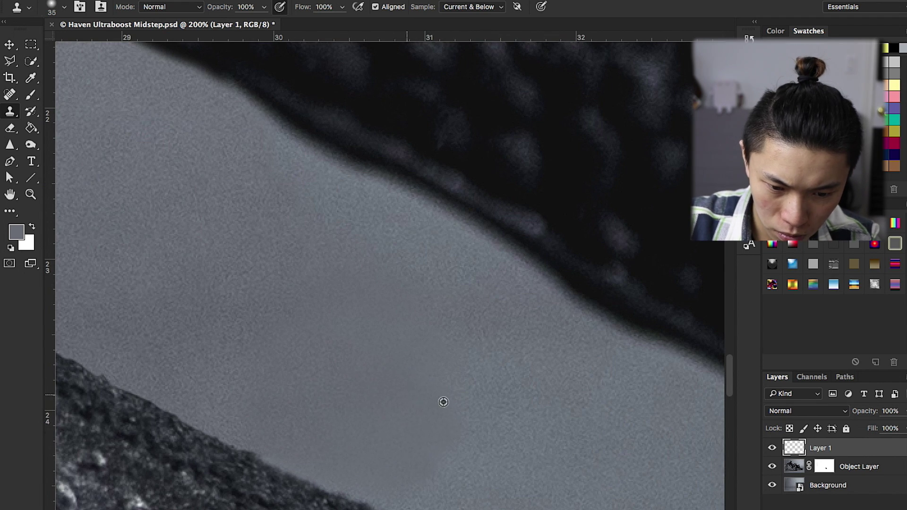
pyautogui.hotkey('ctrl', '-')
pyautogui.hotkey('ctrl', '-')
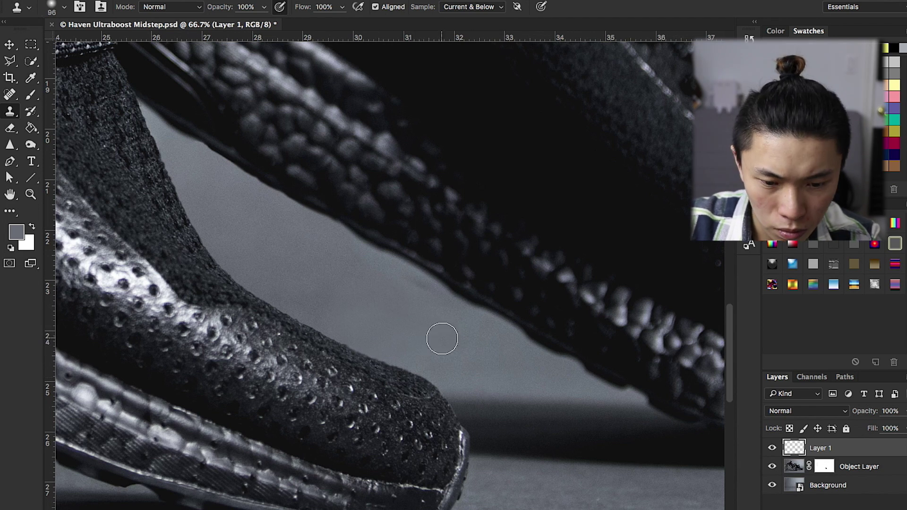
# On the Object Layer mask, paint white along the rear sole's underside to restore its edge, and mask the excess with black again.
pyautogui.moveTo(281, 214); pyautogui.dragTo(490, 346)
pyautogui.press('super+plus')
pyautogui.press('super+plus')
pyautogui.click(825, 466)
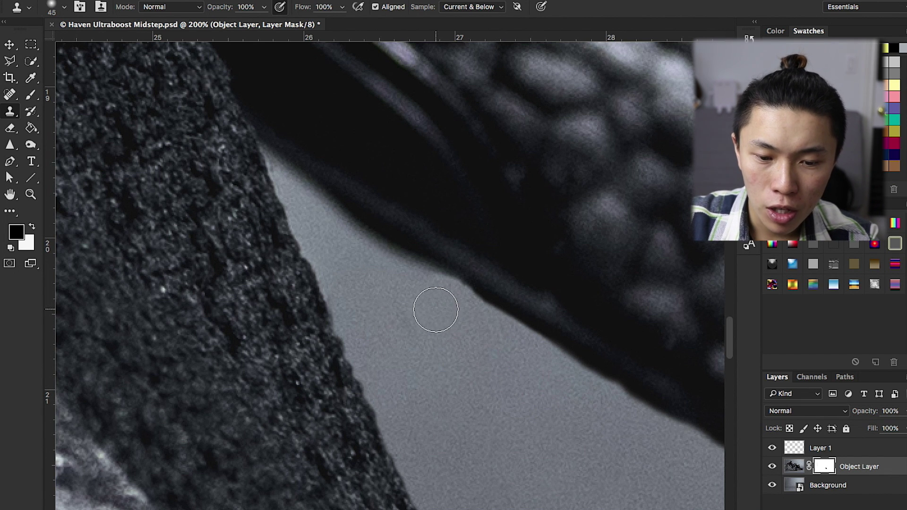
pyautogui.press('b')
pyautogui.press('x')
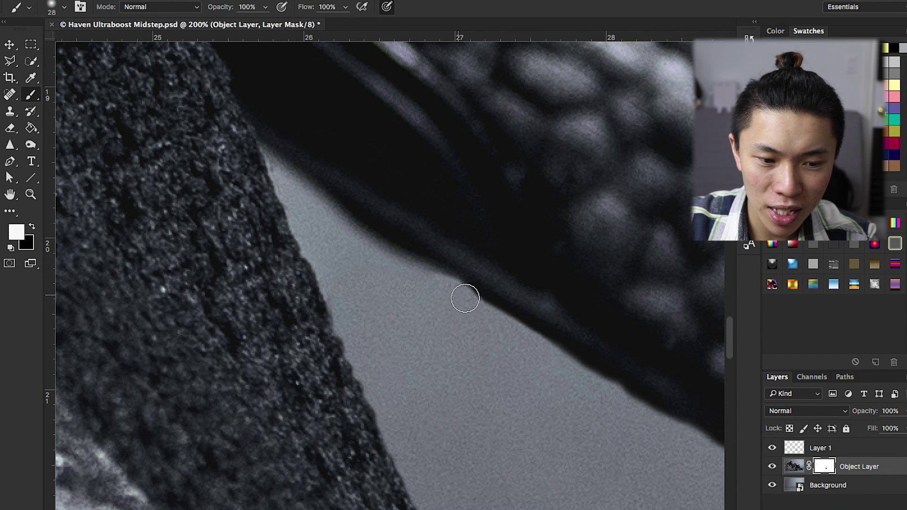
pyautogui.moveTo(472, 289)
pyautogui.mouseDown()
pyautogui.moveTo(441, 269)
pyautogui.moveTo(417, 279)
pyautogui.mouseUp()
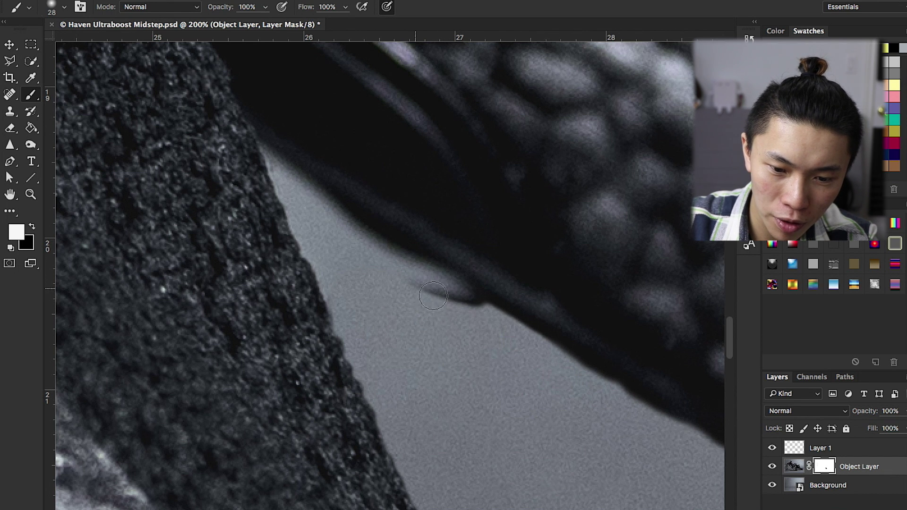
pyautogui.moveTo(434, 307)
pyautogui.mouseDown()
pyautogui.moveTo(453, 296)
pyautogui.moveTo(476, 317)
pyautogui.mouseUp()
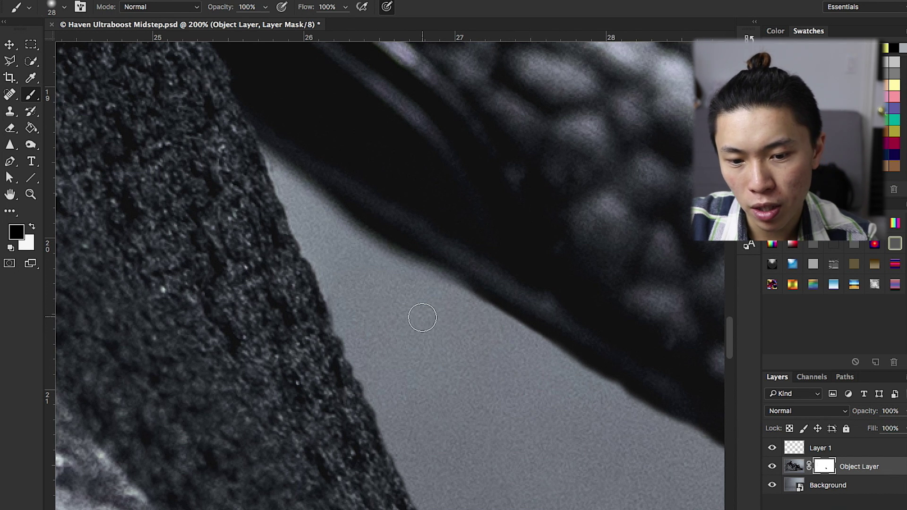
# Review the whole photo and examine the flexible tripod leg propping up the front shoe's heel.
pyautogui.press('super+minus')
pyautogui.press('super+minus')
pyautogui.press('super+minus')
pyautogui.press('super+minus')
pyautogui.press('super+minus')
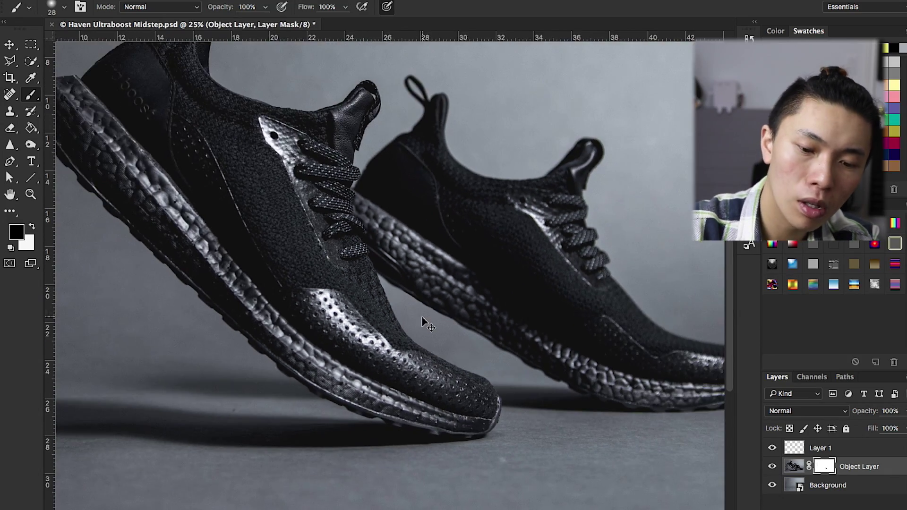
pyautogui.press('super+minus')
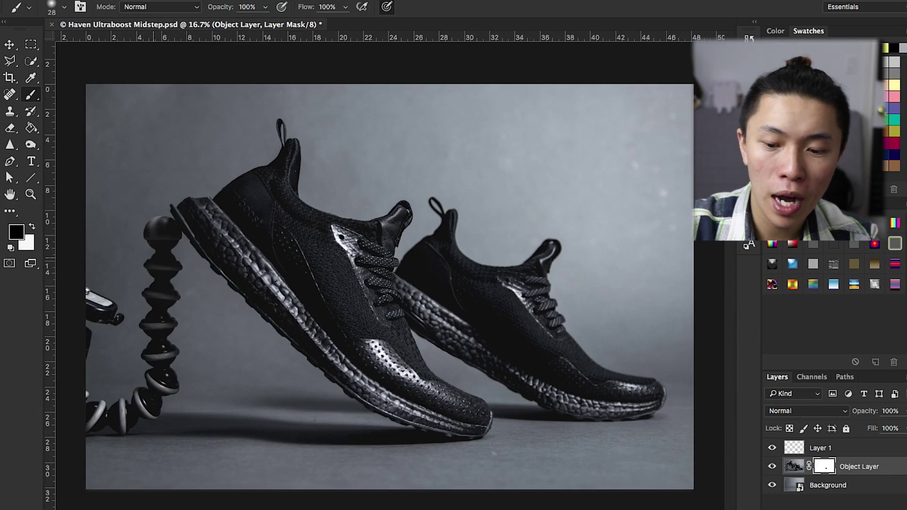
pyautogui.press('super+plus')
pyautogui.press('super+plus')
pyautogui.press('super+plus')
pyautogui.hscroll(-10, 306, 196)
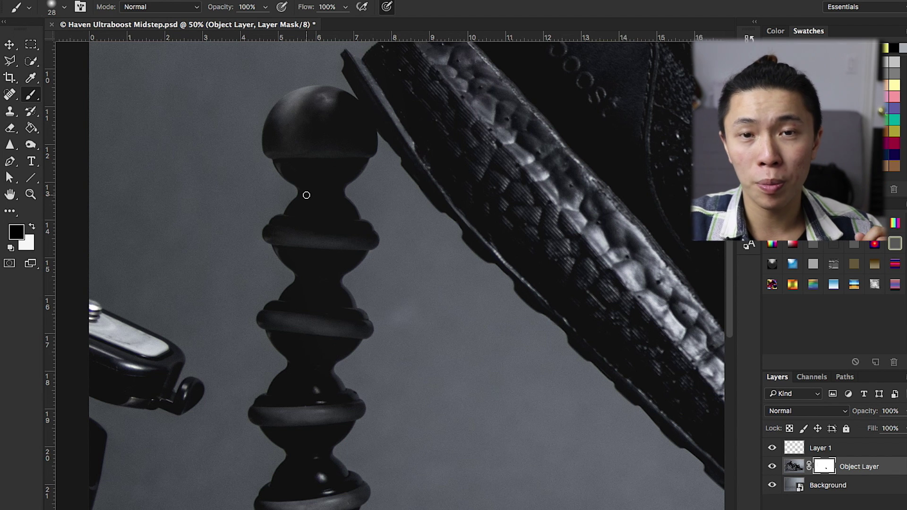
# Start a Pen path just outside the tripod leg's ball head, following the sole's edge where the two touch.
pyautogui.press('p')
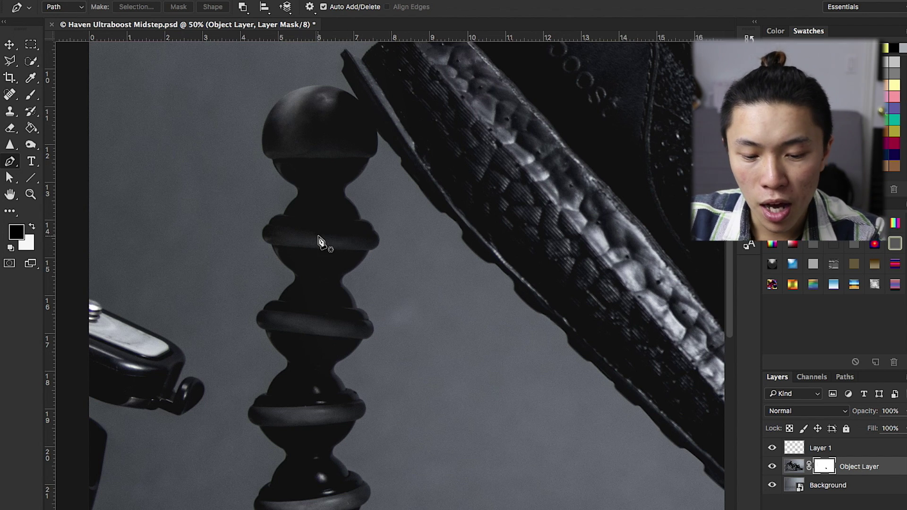
pyautogui.press('super+plus')
pyautogui.scroll(4, 318, 236)
pyautogui.hscroll(-3, 318, 236)
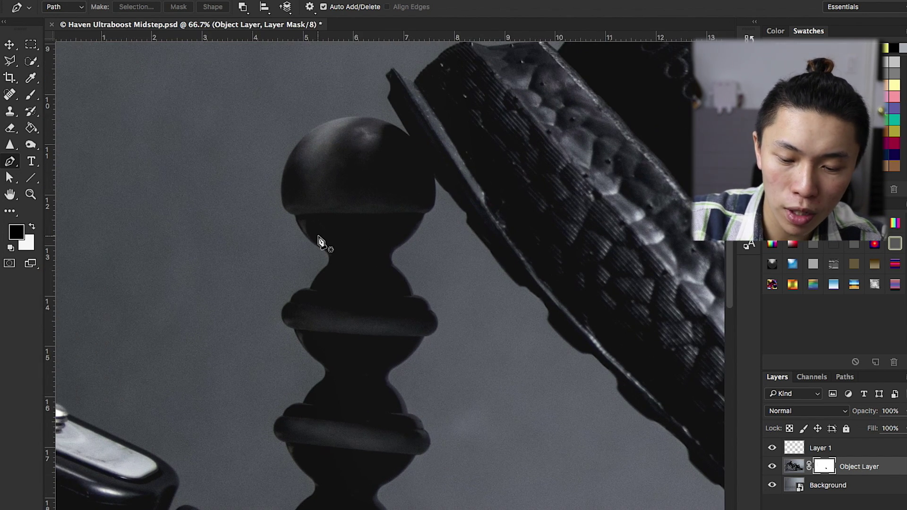
pyautogui.hscroll(2, 318, 241)
pyautogui.press('super+plus')
pyautogui.hscroll(-3, 317, 241)
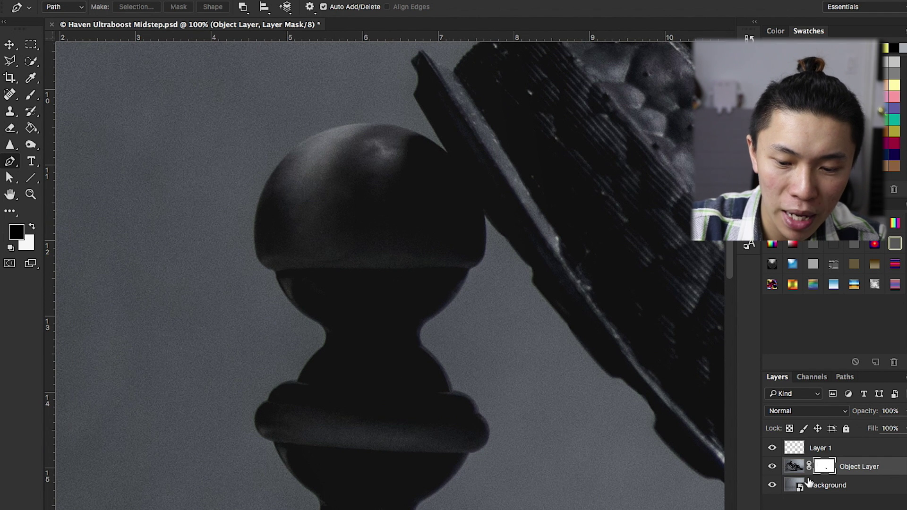
pyautogui.click(253, 244)
pyautogui.moveTo(288, 150); pyautogui.dragTo(269, 147)
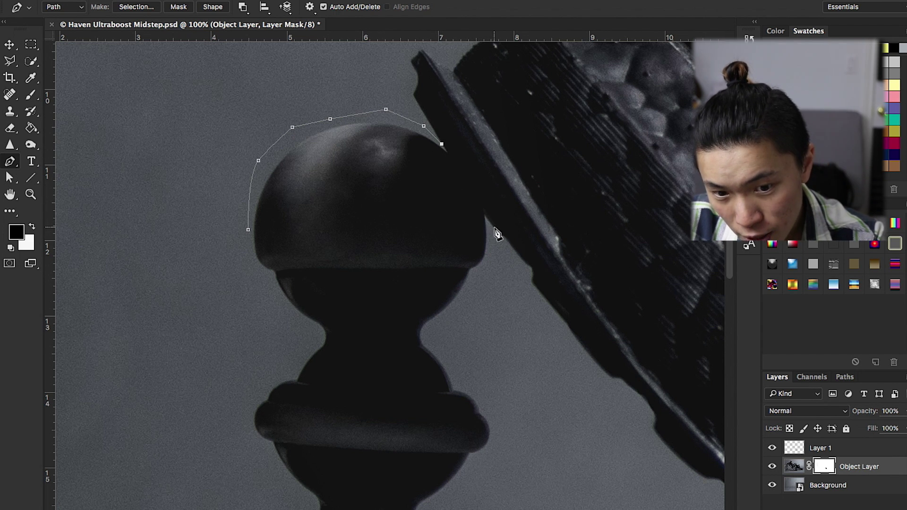
pyautogui.moveTo(495, 227); pyautogui.dragTo(500, 237)
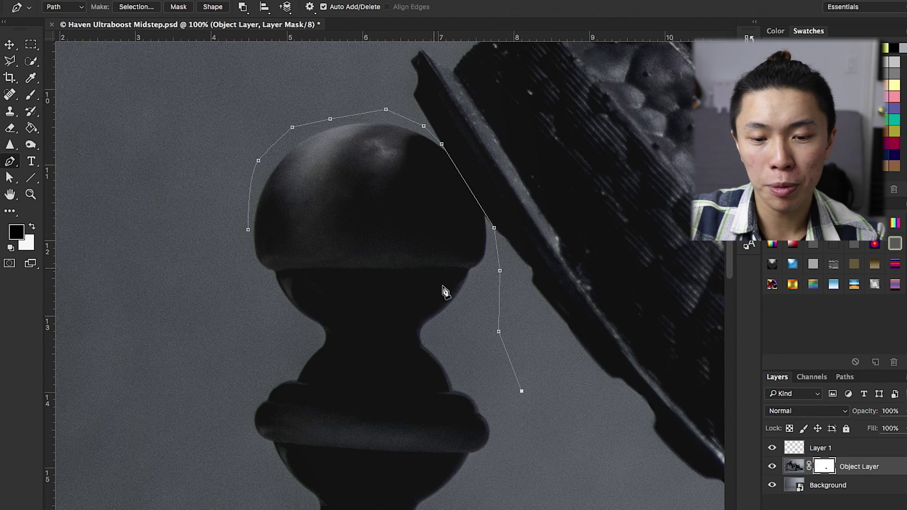
# Continue the path loosely down the shoe-facing side of the tripod leg to the joint above the bend.
pyautogui.scroll(-6, 482, 269)
pyautogui.click(467, 265)
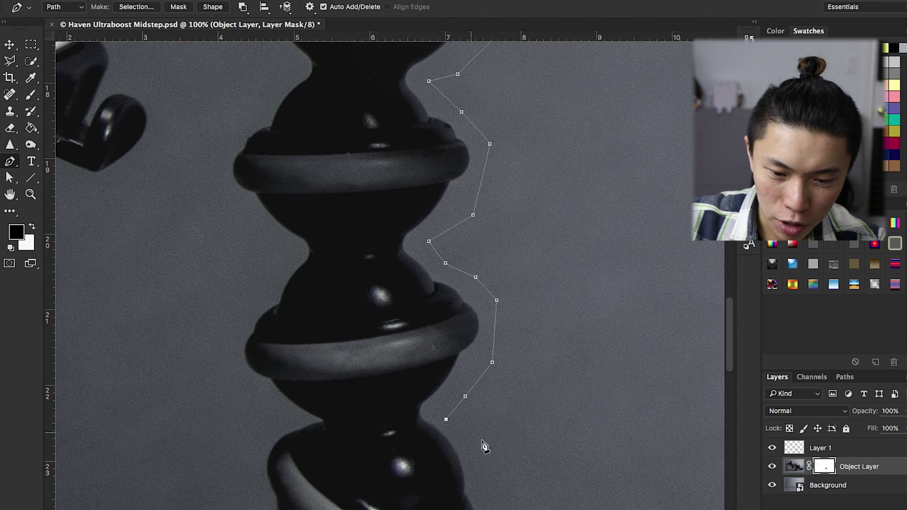
pyautogui.scroll(-6, 486, 447)
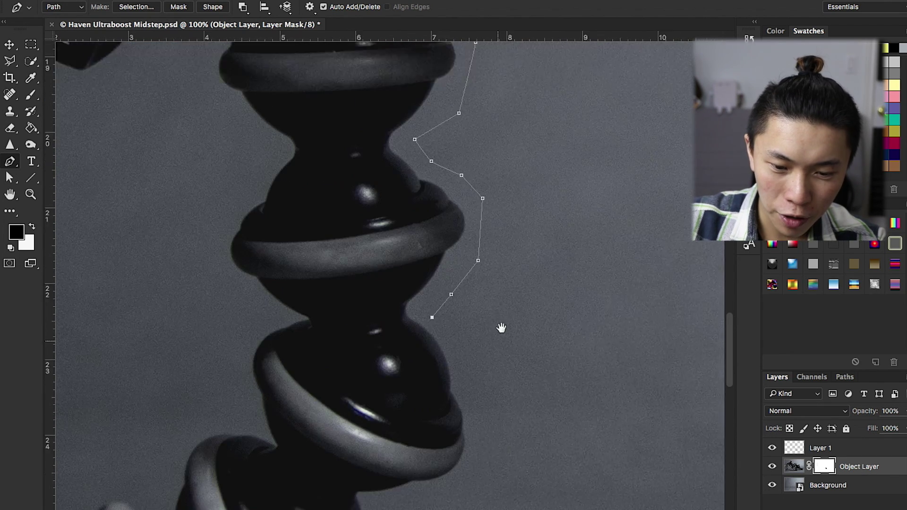
pyautogui.click(475, 346)
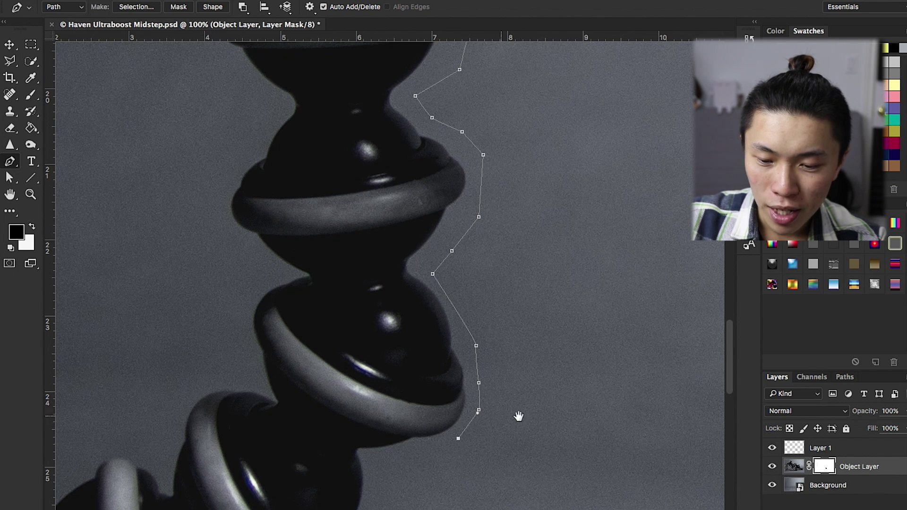
# Extend the path around the bend of the leg and down the next joint to the edge of the floor shadow.
pyautogui.moveTo(519, 416); pyautogui.dragTo(550, 269)
pyautogui.click(389, 286)
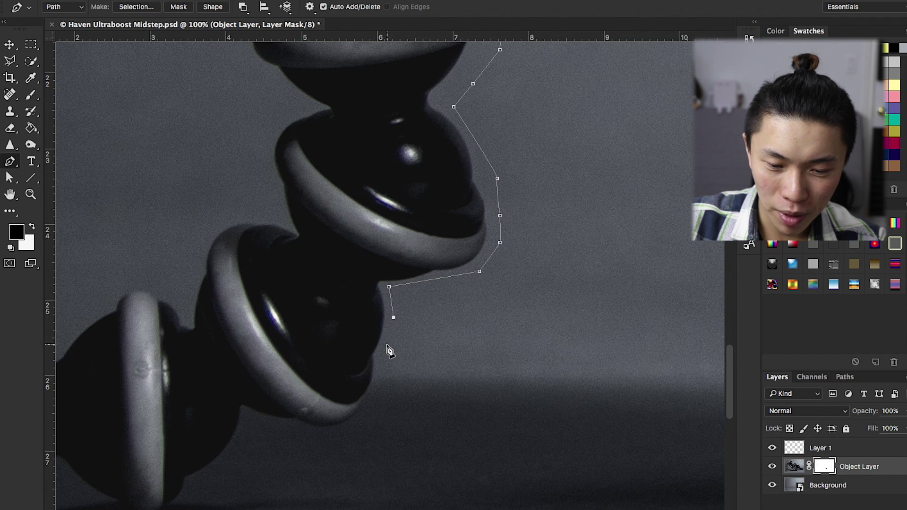
pyautogui.click(387, 345)
pyautogui.click(381, 363)
pyautogui.moveTo(425, 362); pyautogui.dragTo(447, 351)
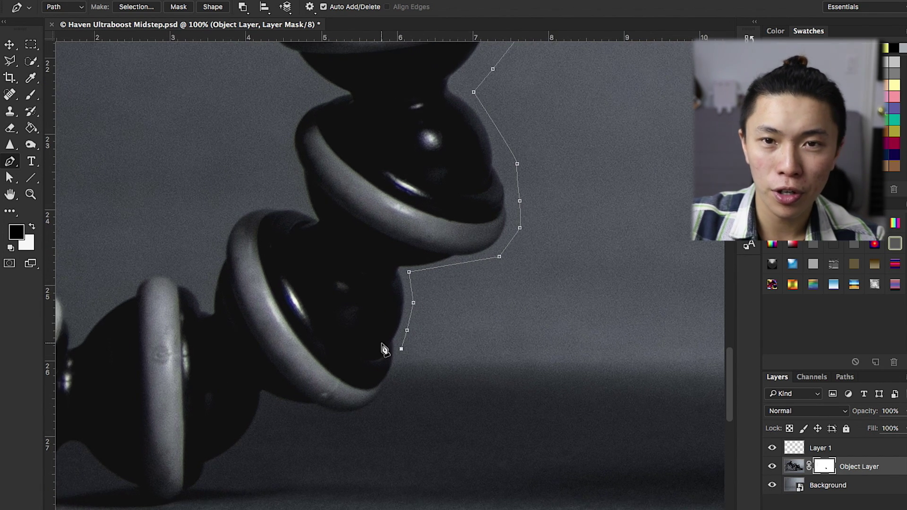
# Curve the path tightly along the lower edge of the joint's slanted grey ring where it overlaps the shadow.
pyautogui.press('super+plus')
pyautogui.moveTo(382, 344); pyautogui.dragTo(395, 295)
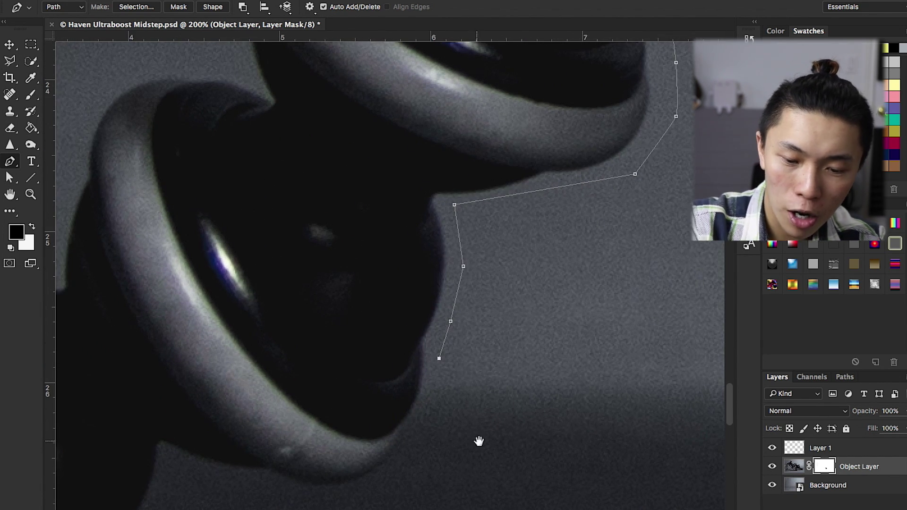
pyautogui.scroll(-5, 476, 375)
pyautogui.hscroll(-3, 476, 374)
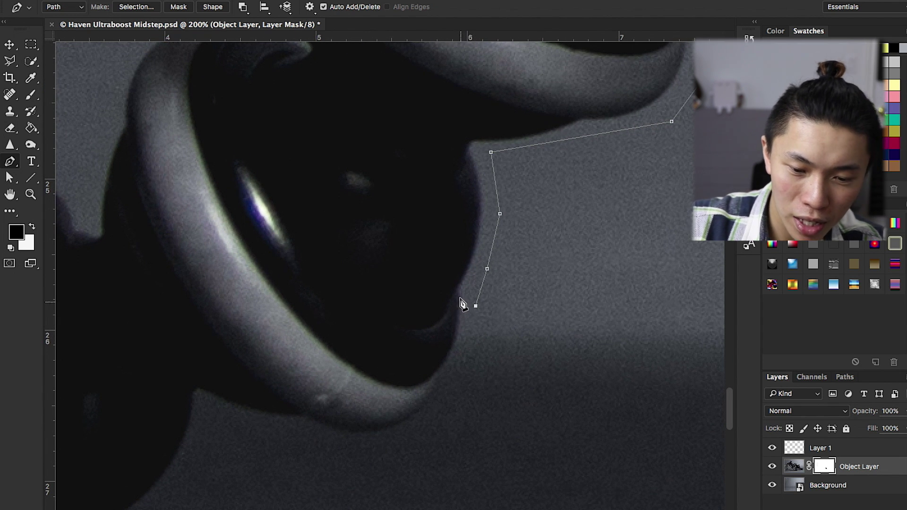
pyautogui.click(459, 292)
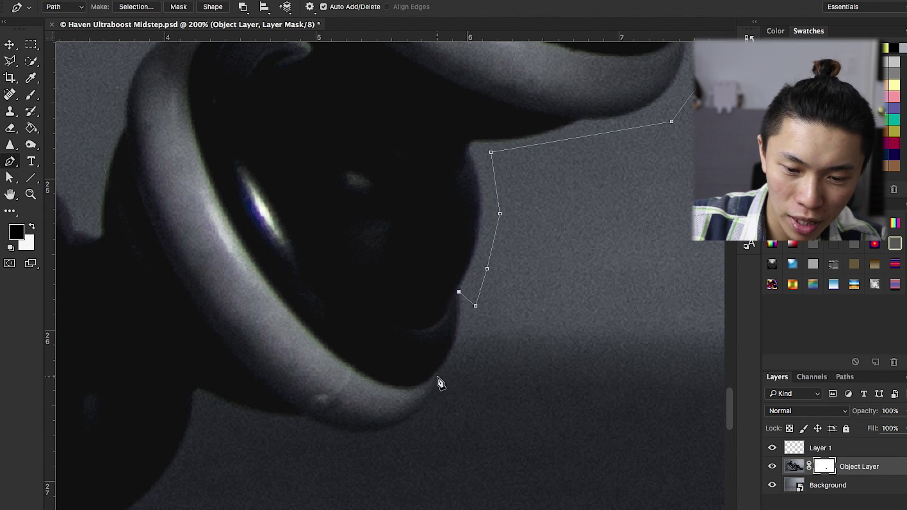
pyautogui.moveTo(439, 371); pyautogui.dragTo(427, 383)
pyautogui.click(367, 435)
pyautogui.moveTo(364, 435); pyautogui.dragTo(512, 366)
pyautogui.keyDown('alt'); pyautogui.click(366, 433); pyautogui.keyUp('alt')
pyautogui.click(463, 354)
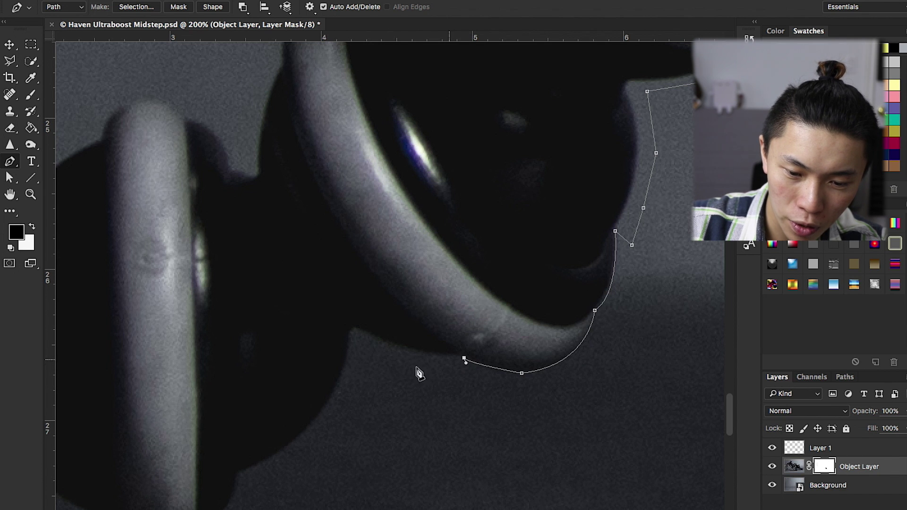
# Trace the path around the underside of the next ball joint to where its ring meets the floor, removing the last anchor's outgoing handle.
pyautogui.click(354, 330)
pyautogui.moveTo(238, 470); pyautogui.dragTo(135, 495)
pyautogui.click(239, 471)
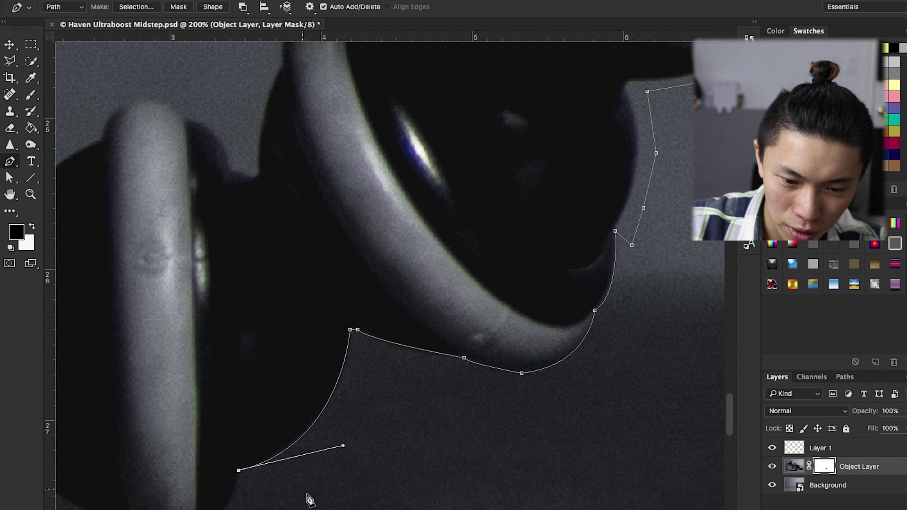
pyautogui.moveTo(304, 493); pyautogui.dragTo(489, 318)
pyautogui.moveTo(353, 359); pyautogui.dragTo(315, 370)
pyautogui.click(353, 359)
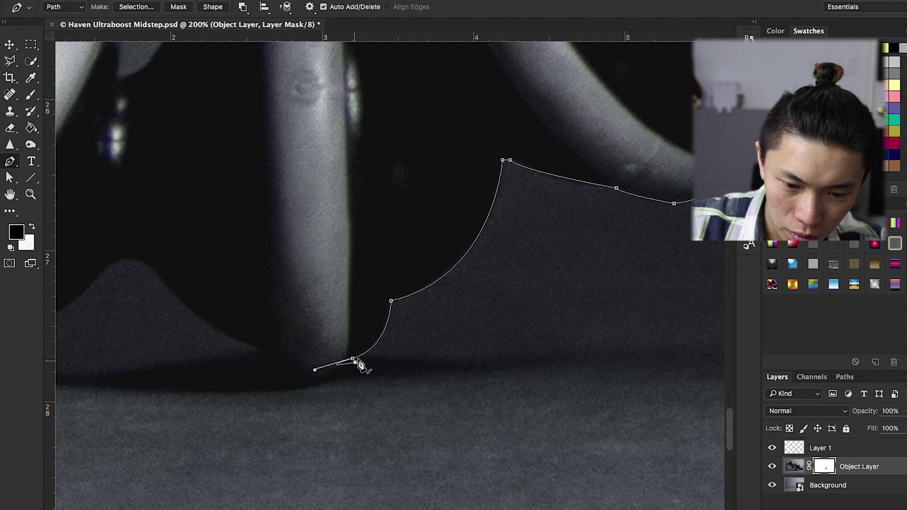
pyautogui.click(353, 359)
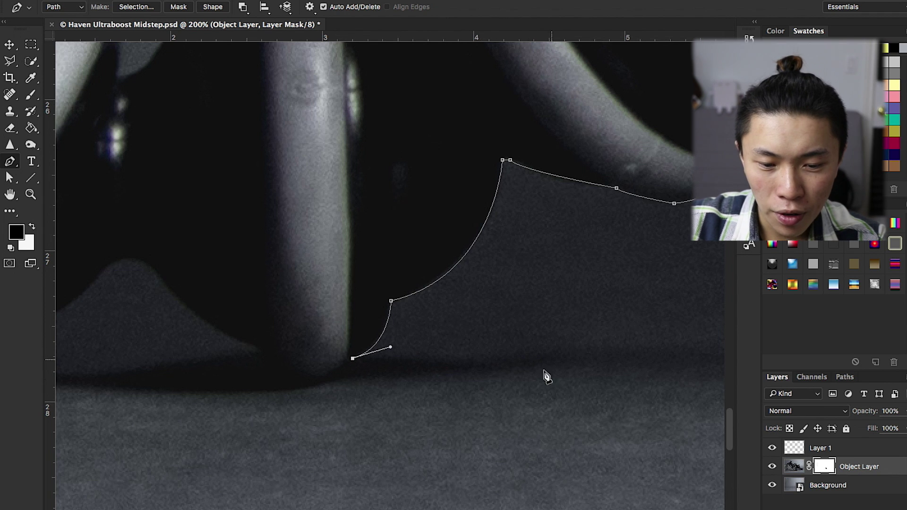
pyautogui.moveTo(330, 413); pyautogui.dragTo(373, 383)
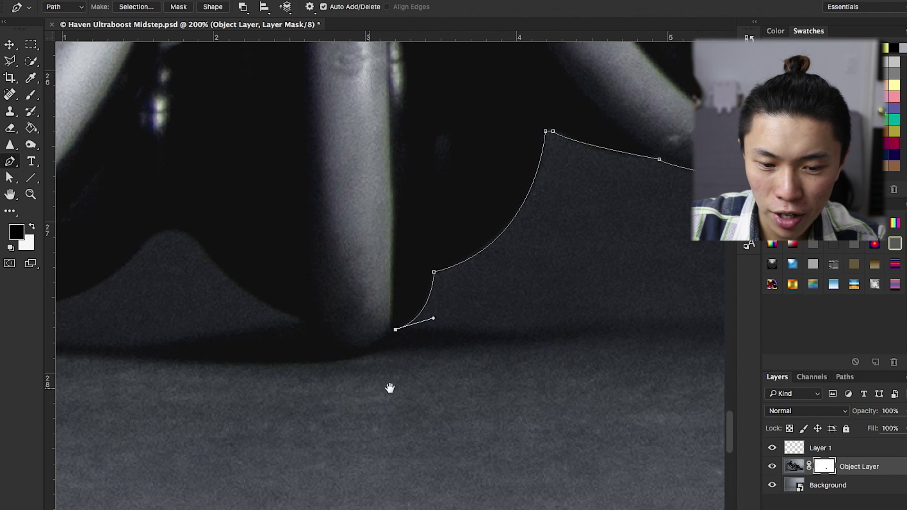
pyautogui.click(573, 329)
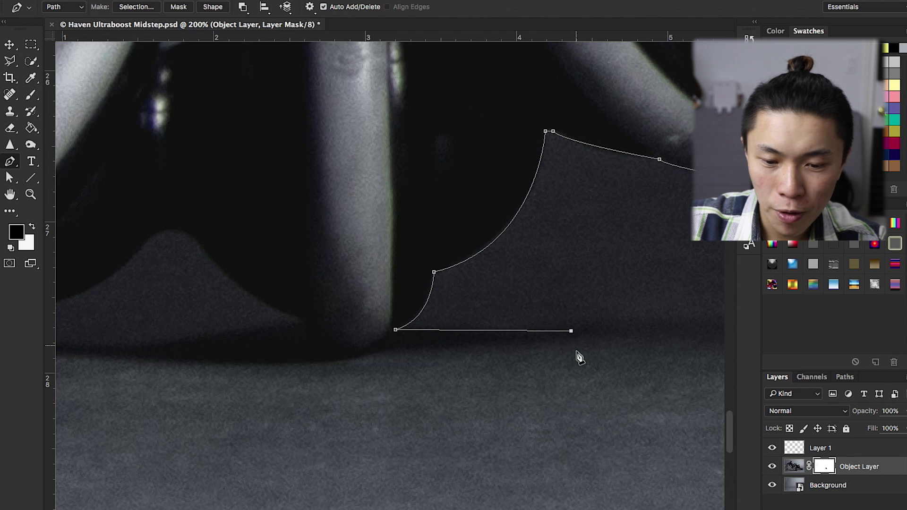
pyautogui.hotkey('ctrl', 'z')
pyautogui.moveTo(589, 384); pyautogui.dragTo(419, 426)
pyautogui.moveTo(515, 385); pyautogui.dragTo(284, 427)
pyautogui.moveTo(507, 400); pyautogui.dragTo(563, 384)
pyautogui.moveTo(354, 428); pyautogui.dragTo(498, 415)
pyautogui.moveTo(316, 409); pyautogui.dragTo(439, 382)
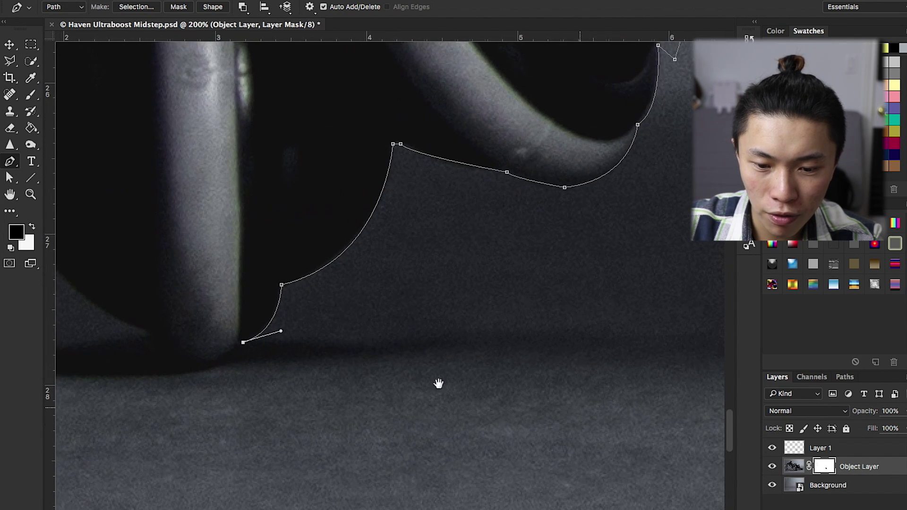
# Extend the path from the ring's base along the upper edge of the thin floor shadow, then turn it back beneath the shadow.
pyautogui.click(330, 341)
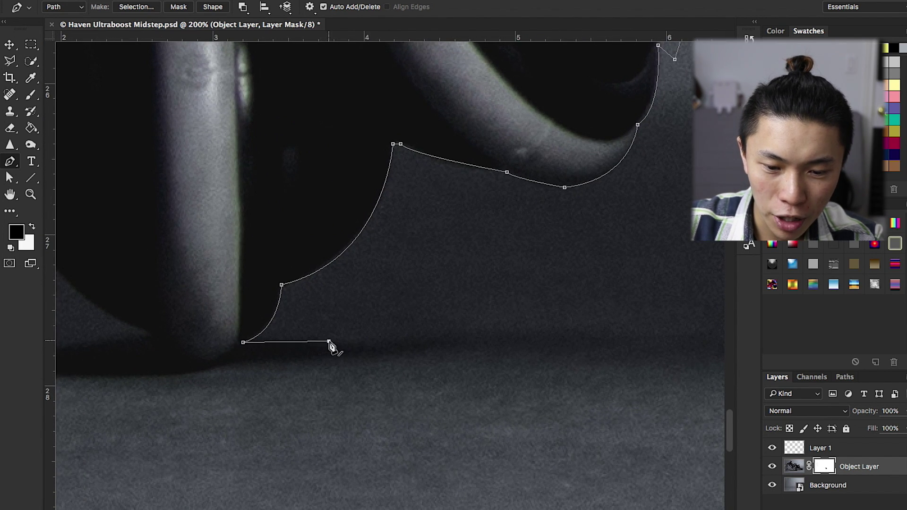
pyautogui.hotkey('ctrl', '-')
pyautogui.hotkey('ctrl', '-')
pyautogui.hotkey('ctrl', '-')
pyautogui.hotkey('ctrl', '-')
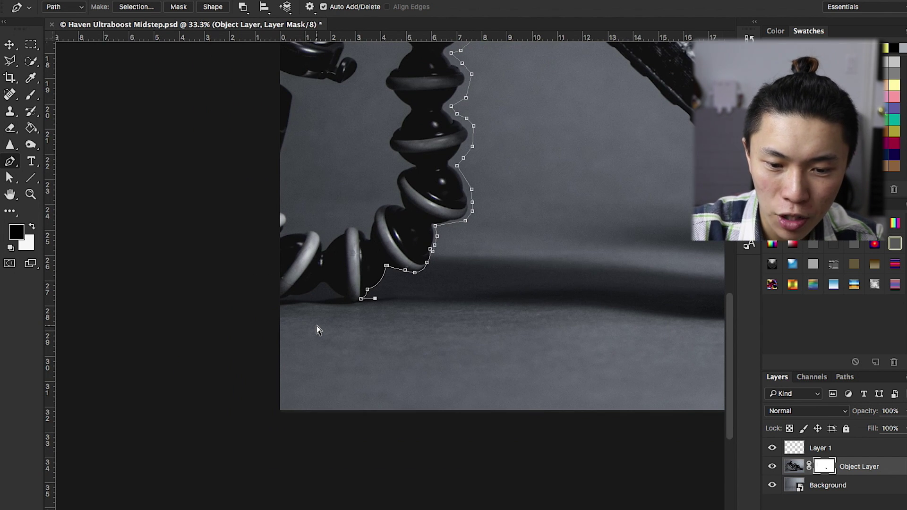
pyautogui.hotkey('ctrl', '+')
pyautogui.hotkey('ctrl', '+')
pyautogui.hotkey('ctrl', '+')
pyautogui.hotkey('ctrl', '+')
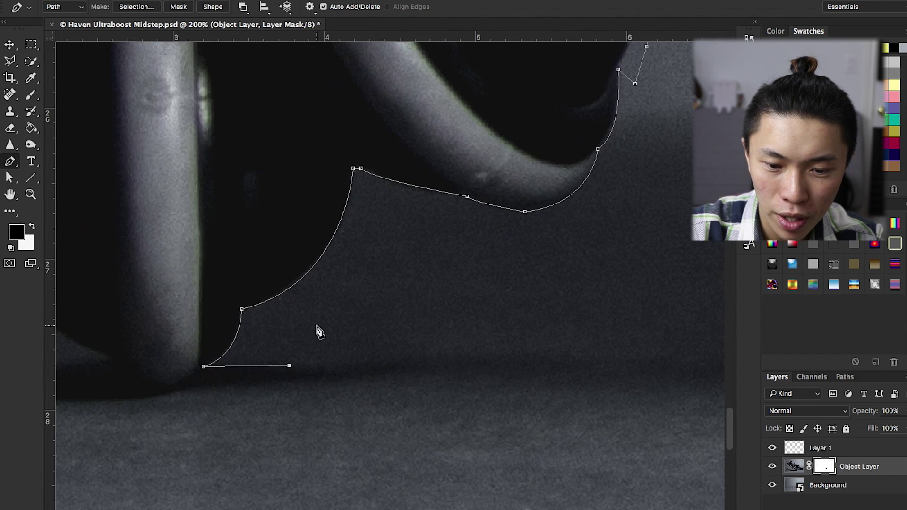
pyautogui.moveTo(557, 362); pyautogui.dragTo(569, 375)
pyautogui.click(633, 376)
pyautogui.click(586, 390)
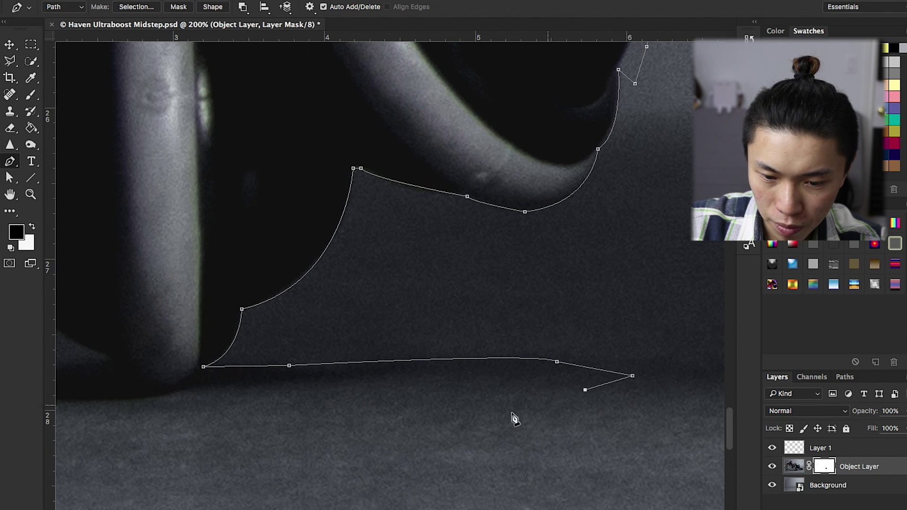
# Run the path back along the lower edge of the floor shadow, under the tripod joints, to the image's outer edge.
pyautogui.moveTo(282, 389); pyautogui.dragTo(135, 405)
pyautogui.moveTo(339, 425); pyautogui.dragTo(459, 403)
pyautogui.click(380, 373)
pyautogui.click(295, 372)
pyautogui.moveTo(167, 386); pyautogui.dragTo(148, 383)
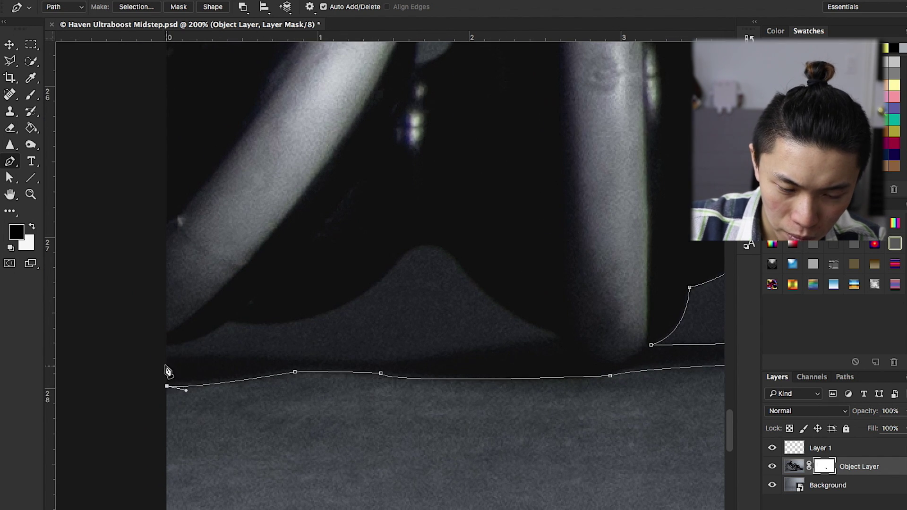
# Trace the path along the shadow's upper edge and around the gap beneath the ball joints, leaving the background there outside the outline.
pyautogui.click(166, 356)
pyautogui.moveTo(522, 338); pyautogui.dragTo(526, 340)
pyautogui.click(559, 340)
pyautogui.moveTo(460, 264); pyautogui.dragTo(449, 245)
pyautogui.moveTo(394, 268); pyautogui.dragTo(360, 314)
pyautogui.click(310, 314)
pyautogui.click(241, 337)
# Continue the path loosely around the outer side of the tripod leg's bend, up to the first joint of the upright section.
pyautogui.click(316, 280)
pyautogui.click(292, 148)
pyautogui.click(316, 125)
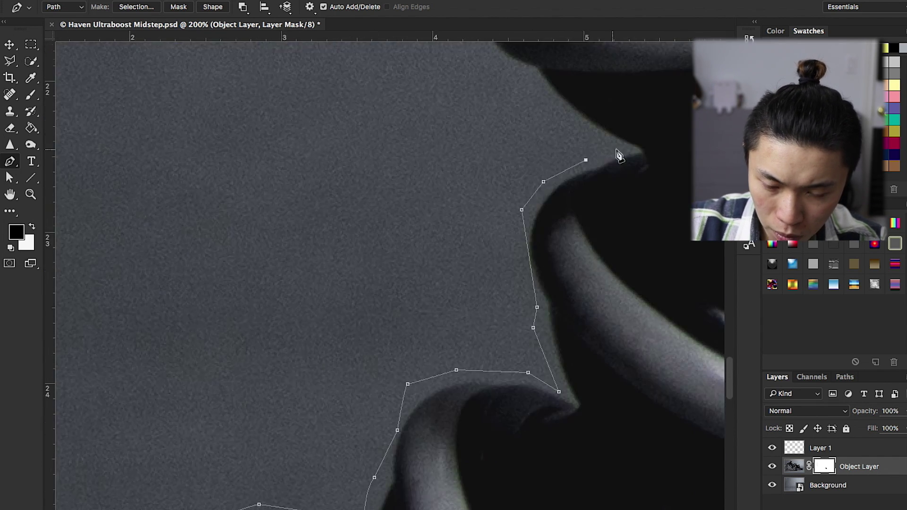
pyautogui.click(498, 118)
# Continue the path loosely up the outer side of the upright leg and close it below the rounded tip.
pyautogui.press('super+minus')
pyautogui.press('super+minus')
pyautogui.moveTo(457, 277); pyautogui.dragTo(480, 396)
pyautogui.click(457, 251)
pyautogui.click(473, 123)
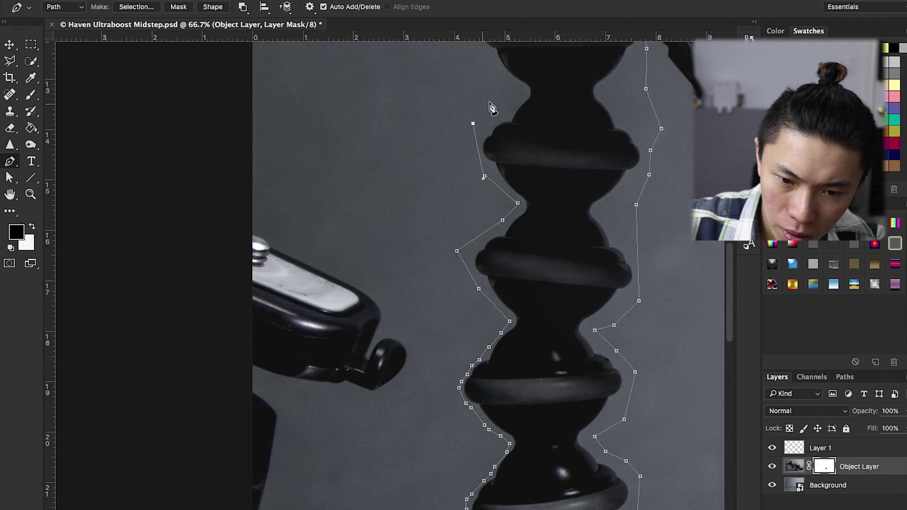
pyautogui.moveTo(490, 108); pyautogui.dragTo(474, 233)
pyautogui.click(481, 232)
pyautogui.click(497, 217)
# Convert the closed path into a new anti-aliased selection with a feather radius of 0.3 pixels.
pyautogui.rightClick(490, 208)
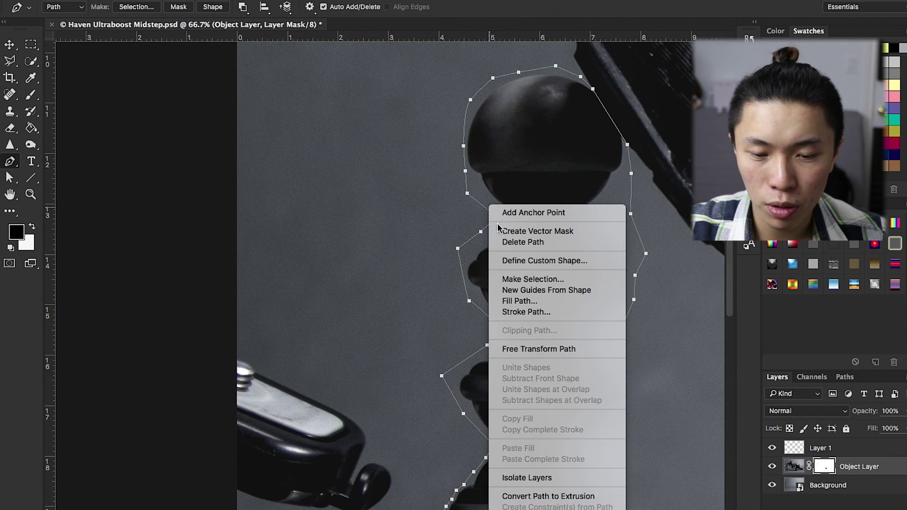
pyautogui.click(541, 279)
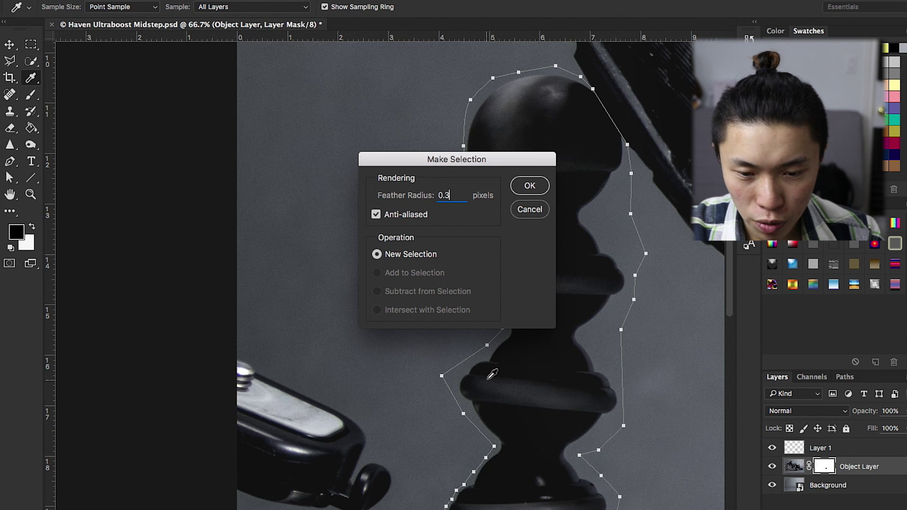
pyautogui.click(530, 186)
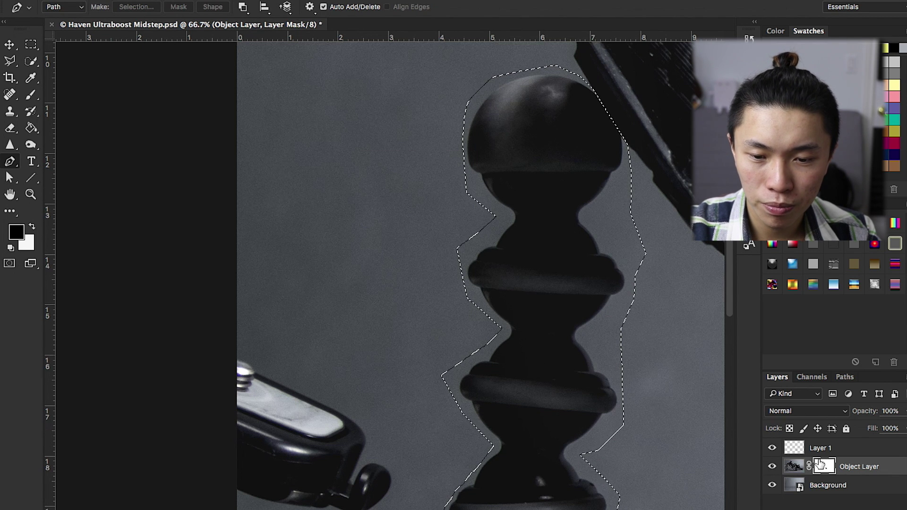
# Fill the selected tripod leg with black on the Object Layer mask to hide it, and clear the selection.
pyautogui.press('b')
pyautogui.hotkey('ctrl', '-')
pyautogui.hotkey('ctrl', '-')
pyautogui.press('x')
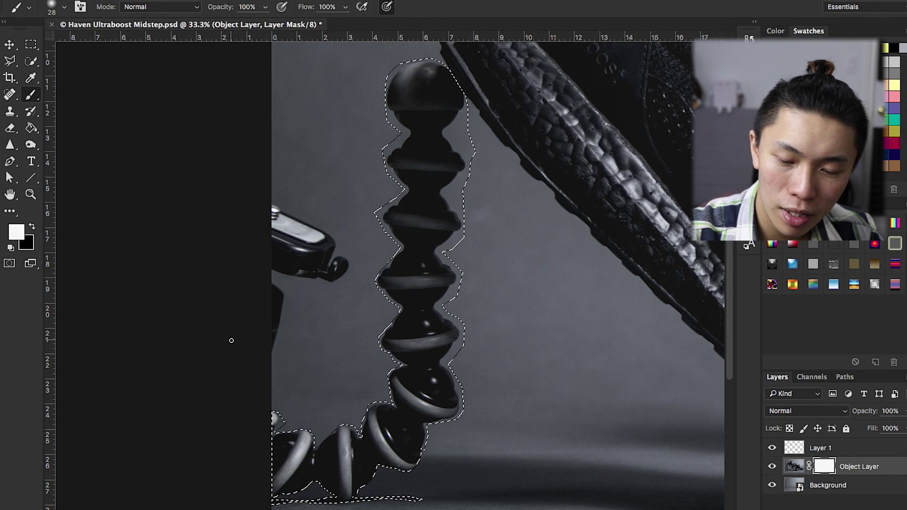
pyautogui.hotkey('ctrl', 'BackSpace')
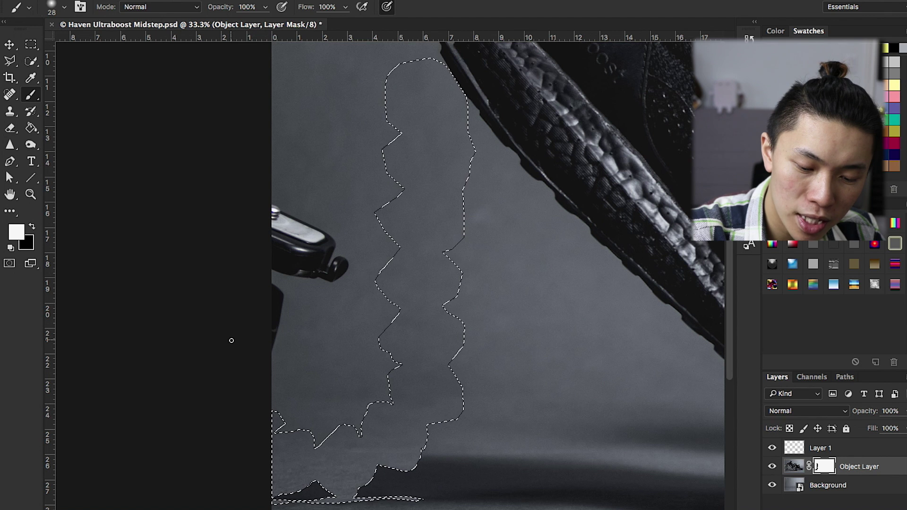
pyautogui.hotkey('ctrl', 'd')
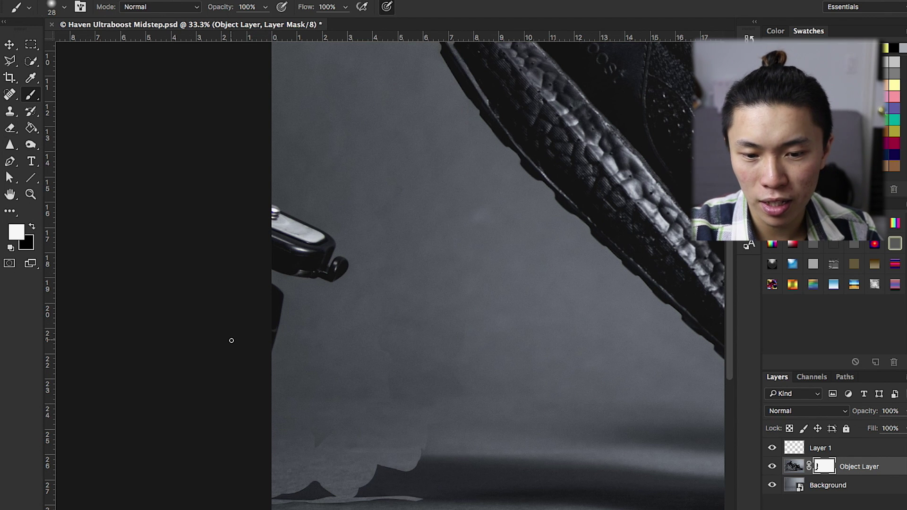
# Paint out the remaining clamp at the image edge on the Object Layer mask with a 171 px black brush.
pyautogui.hscroll(5, 232, 341)
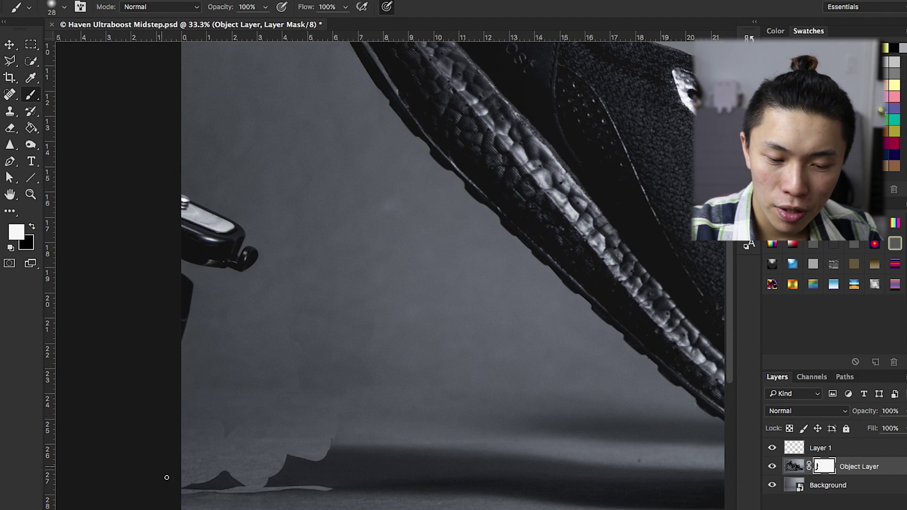
pyautogui.scroll(5, 343, 301)
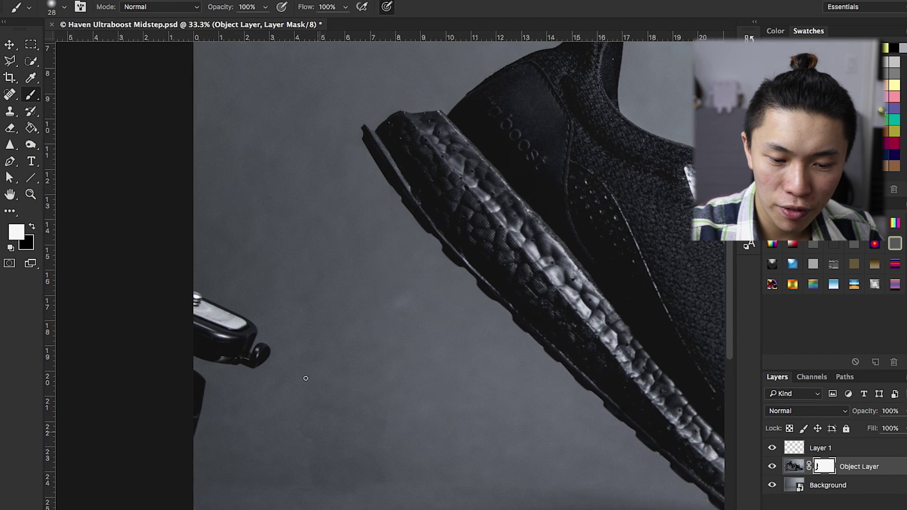
pyautogui.hscroll(-2, 343, 301)
pyautogui.scroll(-2, 422, 295)
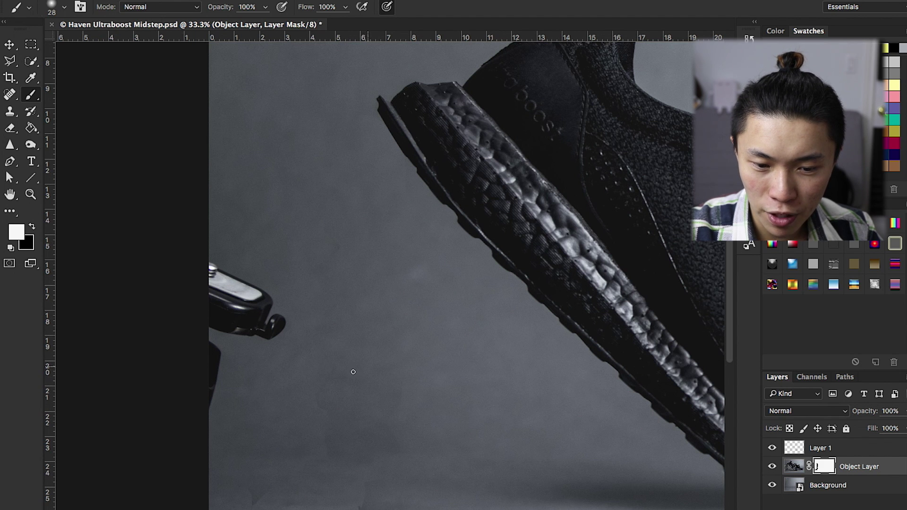
pyautogui.scroll(-5, 413, 403)
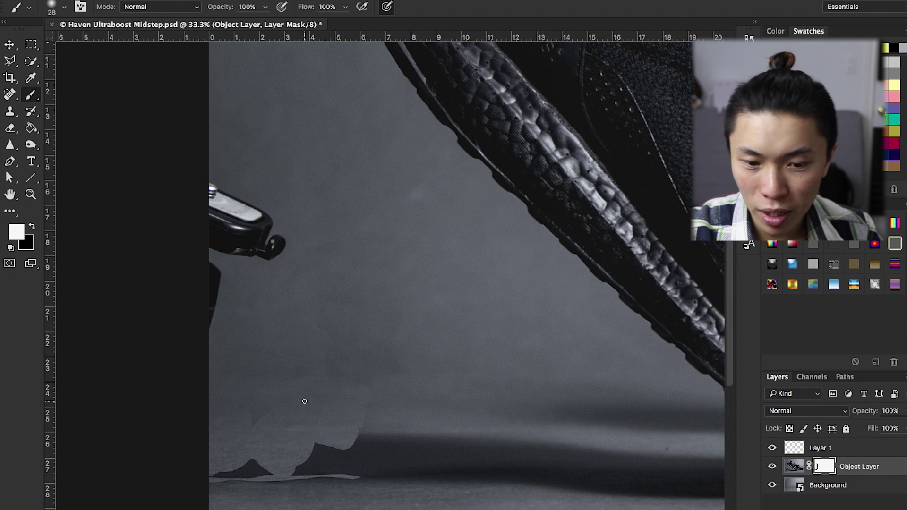
pyautogui.scroll(3, 331, 382)
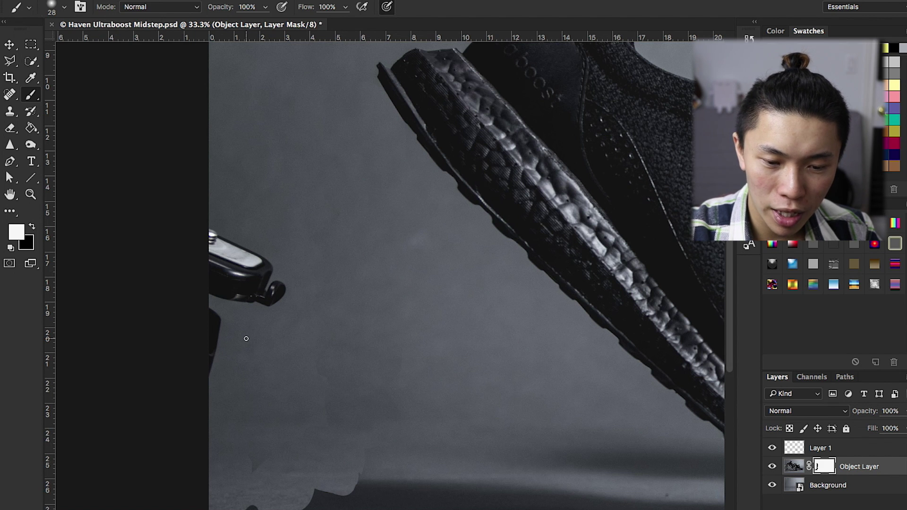
pyautogui.moveTo(246, 338); pyautogui.dragTo(261, 339)
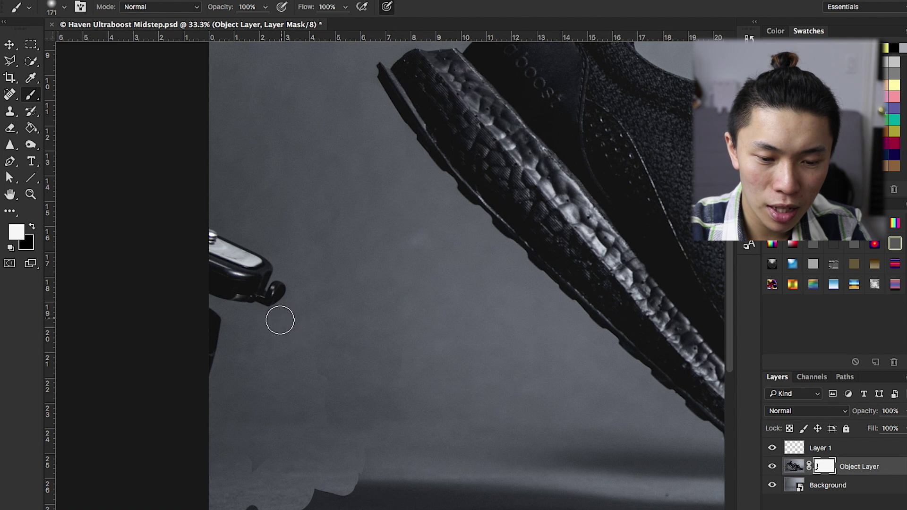
pyautogui.press('x')
pyautogui.moveTo(264, 341)
pyautogui.mouseDown()
pyautogui.moveTo(272, 280)
pyautogui.moveTo(251, 272)
pyautogui.moveTo(266, 288)
pyautogui.moveTo(206, 237)
pyautogui.moveTo(223, 330)
pyautogui.mouseUp()
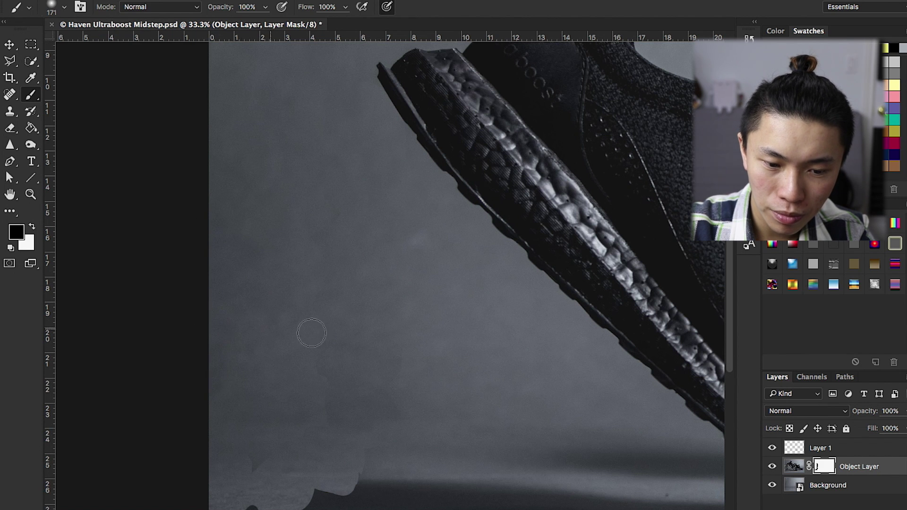
# Set the brush to 76% pressure-controlled opacity and soften the mask's seams in the backdrop where the upright leg stood.
pyautogui.moveTo(467, 323)
pyautogui.mouseDown()
pyautogui.moveTo(462, 330)
pyautogui.moveTo(330, 263)
pyautogui.mouseUp()
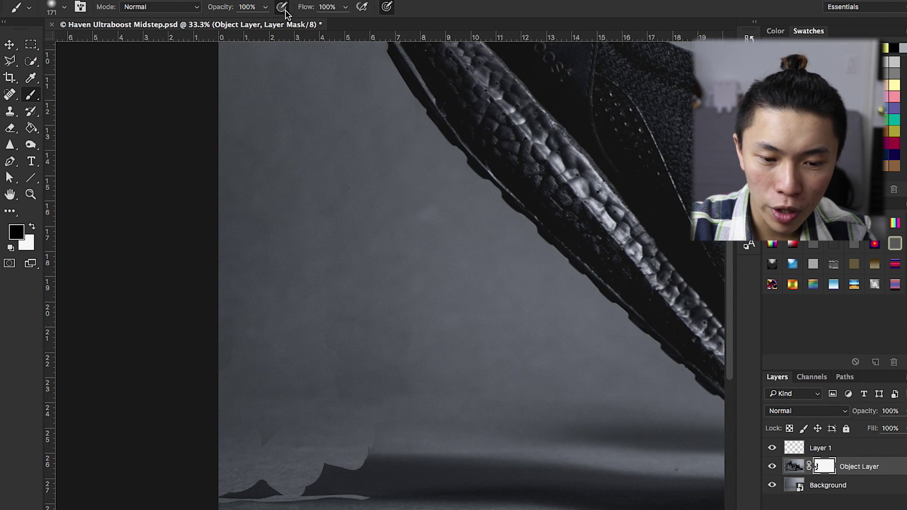
pyautogui.click(266, 7)
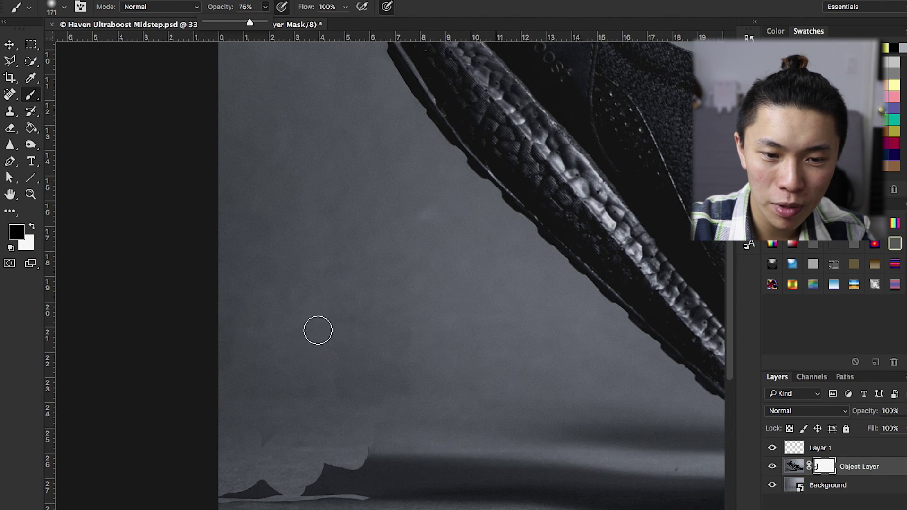
pyautogui.click(333, 364)
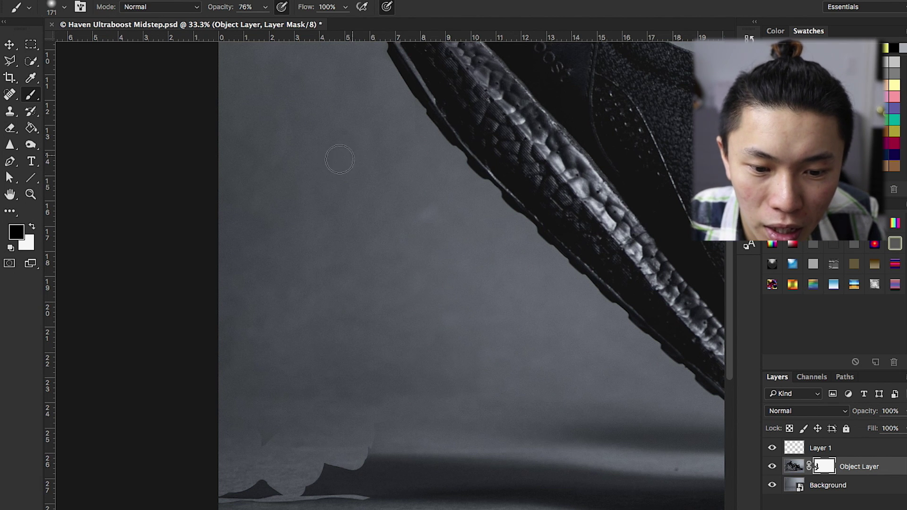
# Blend the mask's seams just above the floor shadow with black and white paint, adjusting the brush size to suit.
pyautogui.press('x')
pyautogui.hscroll(5, 339, 159)
pyautogui.scroll(-2, 339, 159)
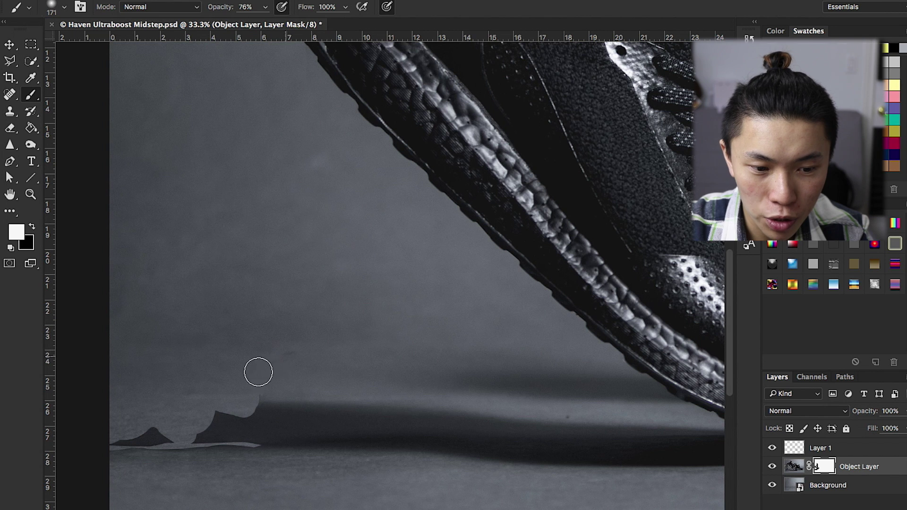
pyautogui.press('x')
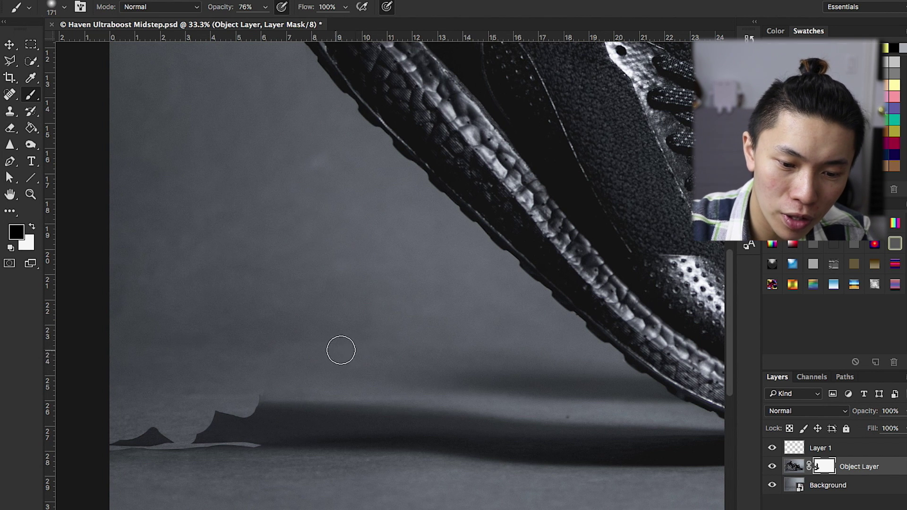
pyautogui.press('x')
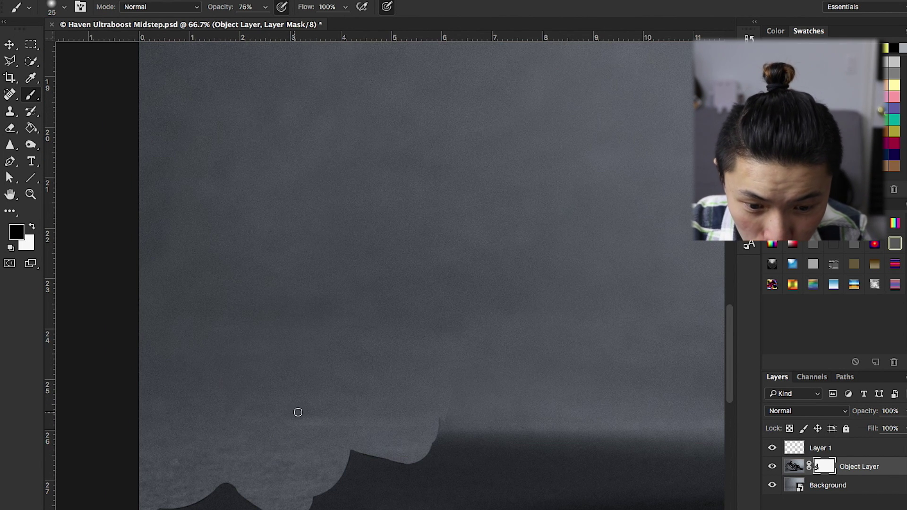
pyautogui.keyDown('ctrl'); pyautogui.keyDown('alt'); pyautogui.moveTo(256, 413); pyautogui.dragTo(251, 399); pyautogui.keyUp('alt'); pyautogui.keyUp('ctrl')
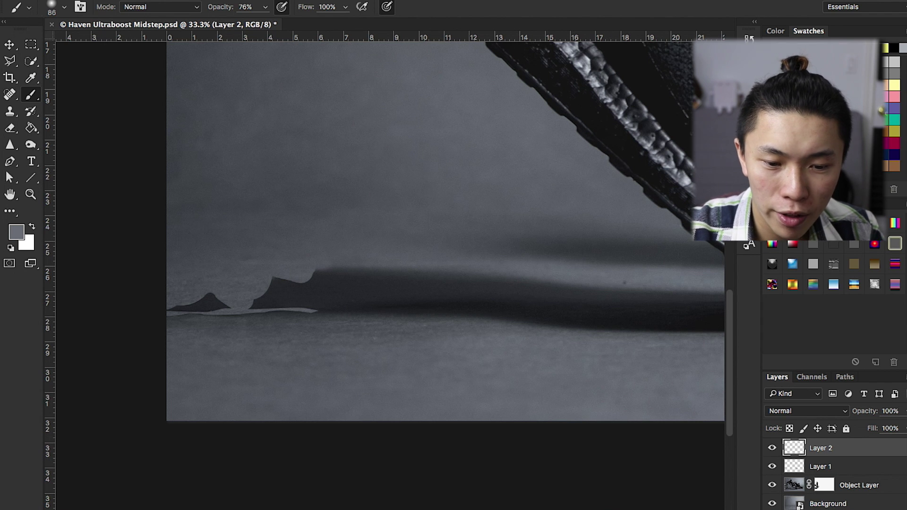
# Circle the jagged end of the floor shadow in red on a new layer as an annotation.
pyautogui.click(770, 46)
pyautogui.moveTo(397, 251)
pyautogui.mouseDown()
pyautogui.moveTo(309, 253)
pyautogui.moveTo(193, 270)
pyautogui.moveTo(163, 333)
pyautogui.moveTo(312, 356)
pyautogui.moveTo(453, 315)
pyautogui.moveTo(344, 251)
pyautogui.mouseUp()
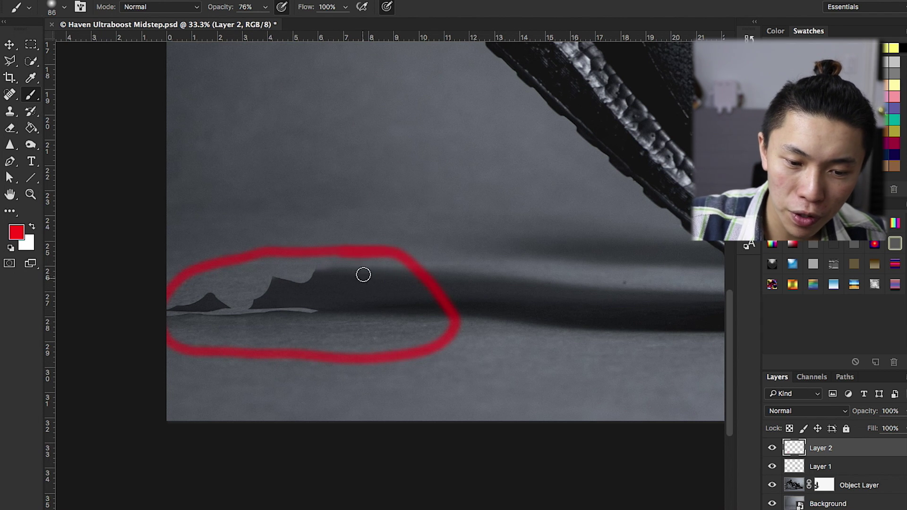
pyautogui.moveTo(344, 213)
pyautogui.mouseDown()
pyautogui.moveTo(366, 268)
pyautogui.moveTo(355, 254)
pyautogui.moveTo(370, 186)
pyautogui.mouseUp()
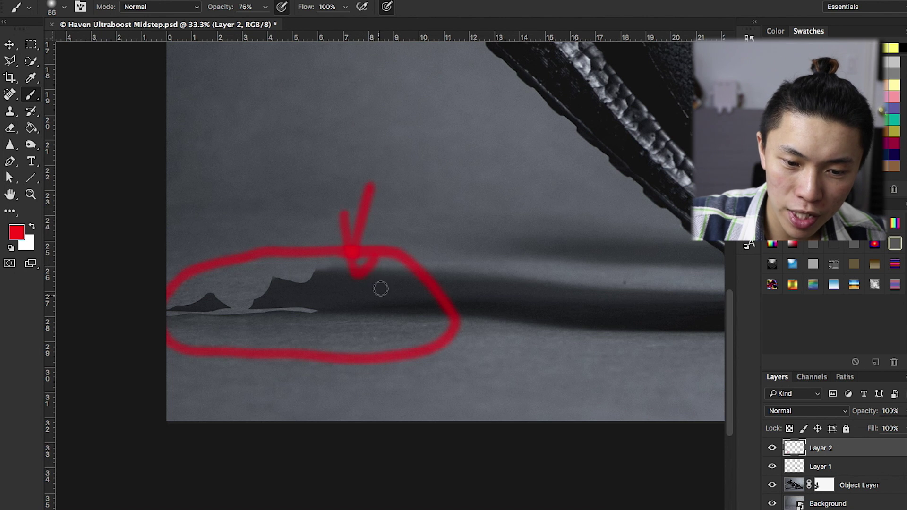
pyautogui.hotkey('ctrl', 'z')
pyautogui.moveTo(362, 265); pyautogui.dragTo(368, 203)
pyautogui.hotkey('ctrl', 'z')
pyautogui.hotkey('ctrl', 'z')
# Set the brush opacity to 100% and sketch red arrows from the intact shadow toward its missing, jagged area.
pyautogui.click(265, 7)
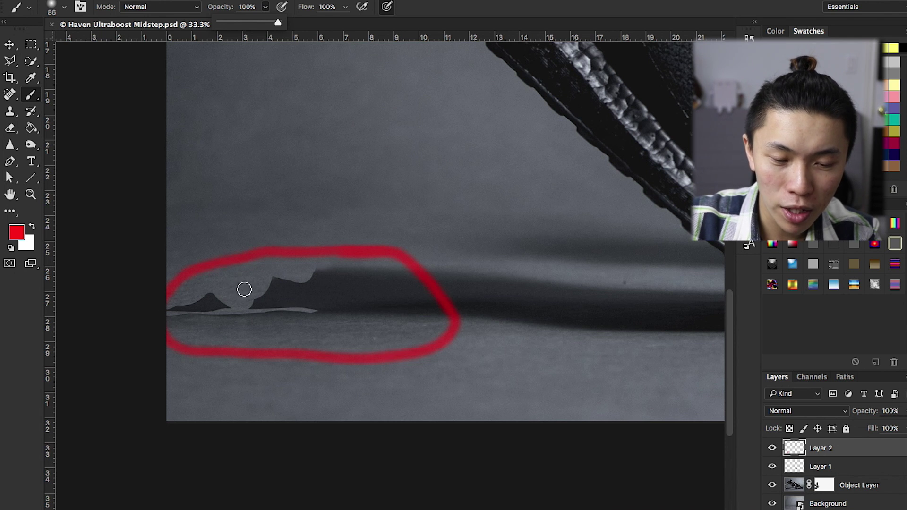
pyautogui.moveTo(231, 296)
pyautogui.mouseDown()
pyautogui.moveTo(278, 286)
pyautogui.moveTo(258, 309)
pyautogui.mouseUp()
pyautogui.hotkey('ctrl', 'z')
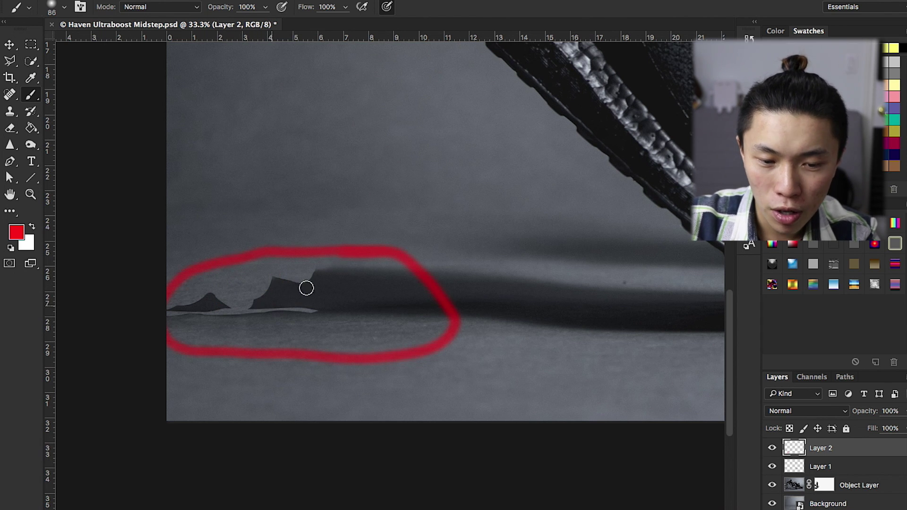
pyautogui.moveTo(357, 278)
pyautogui.mouseDown()
pyautogui.moveTo(365, 301)
pyautogui.moveTo(359, 280)
pyautogui.moveTo(257, 287)
pyautogui.moveTo(329, 290)
pyautogui.moveTo(326, 298)
pyautogui.moveTo(248, 299)
pyautogui.mouseUp()
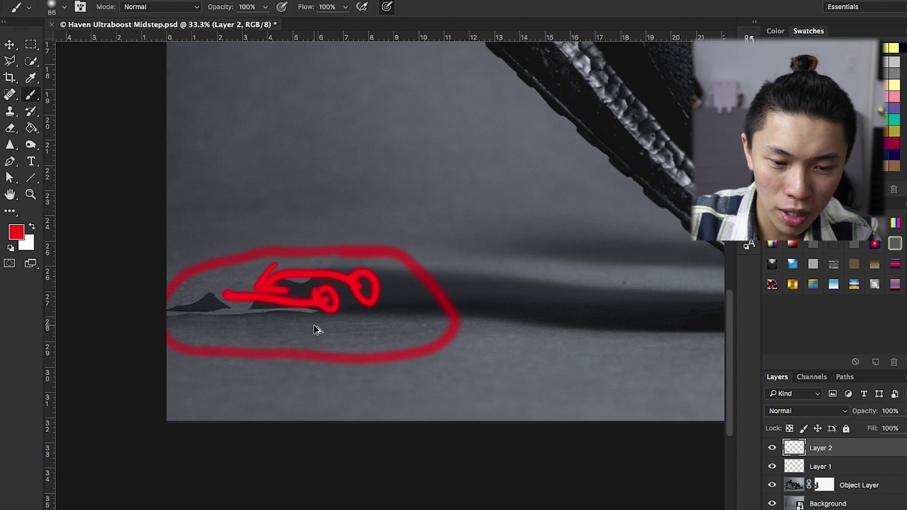
# Undo the red circle and arrow annotations over the jagged end of the floor shadow.
pyautogui.hotkey('ctrl', 'z')
pyautogui.hotkey('ctrl', 'z')
pyautogui.hotkey('ctrl', 'z')
pyautogui.hotkey('ctrl', 'z')
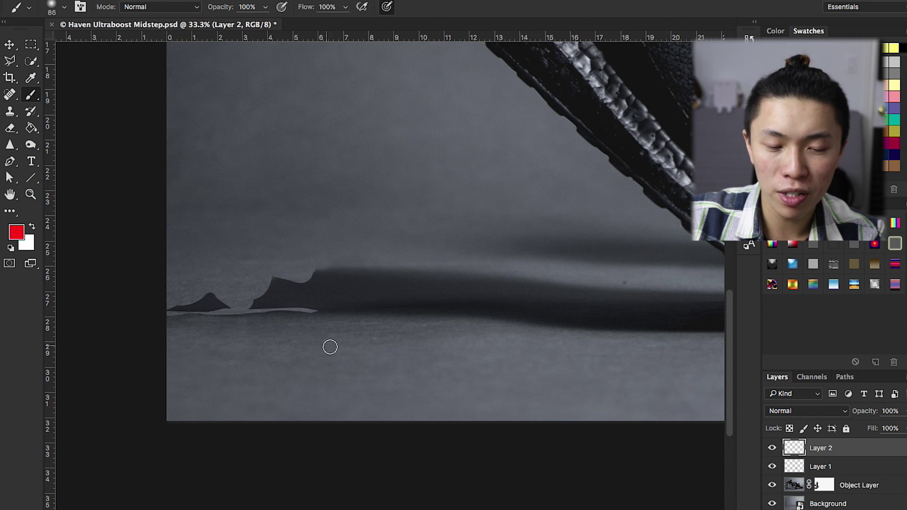
# Outline the missing shadow's upper and lower edges with red strokes as an annotation, and undo them.
pyautogui.moveTo(277, 323); pyautogui.dragTo(156, 323)
pyautogui.hotkey('ctrl', 'z')
pyautogui.moveTo(536, 280)
pyautogui.mouseDown()
pyautogui.moveTo(407, 265)
pyautogui.moveTo(161, 275)
pyautogui.mouseUp()
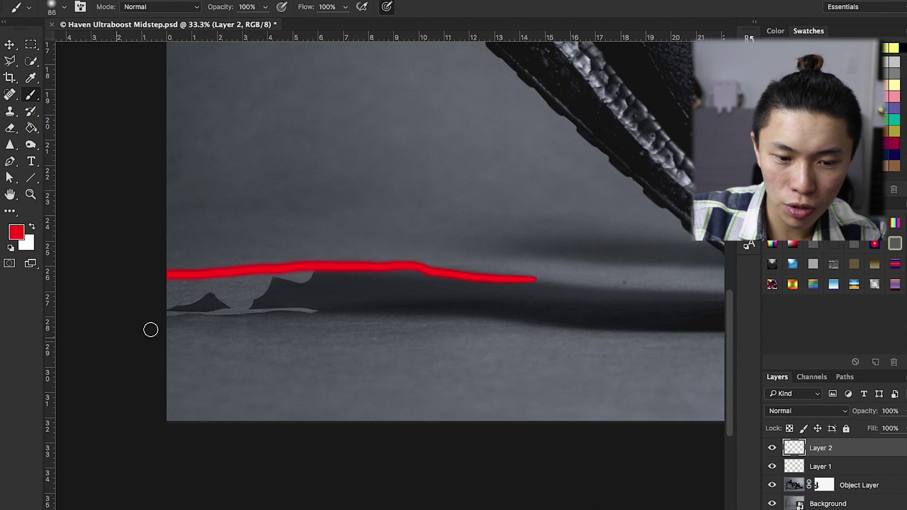
pyautogui.moveTo(521, 325)
pyautogui.mouseDown()
pyautogui.moveTo(457, 311)
pyautogui.moveTo(398, 314)
pyautogui.mouseUp()
pyautogui.moveTo(302, 323); pyautogui.dragTo(200, 324)
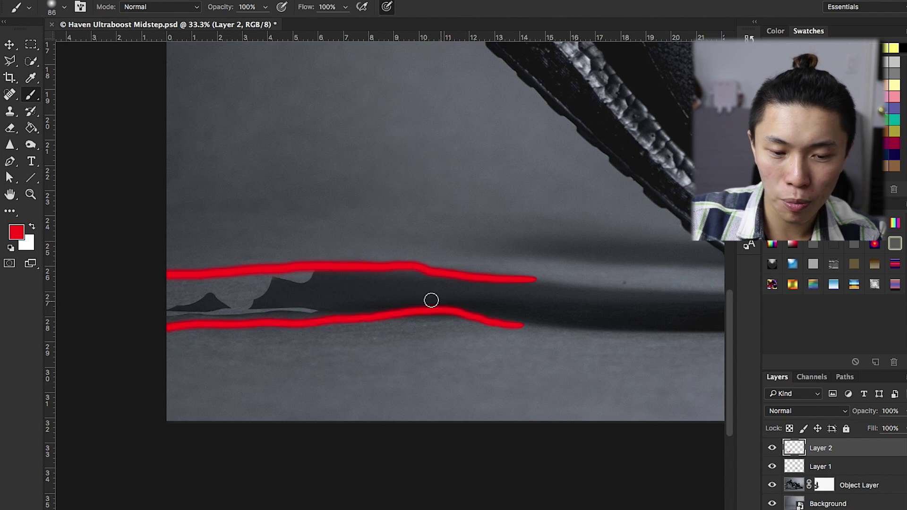
pyautogui.press('super+z')
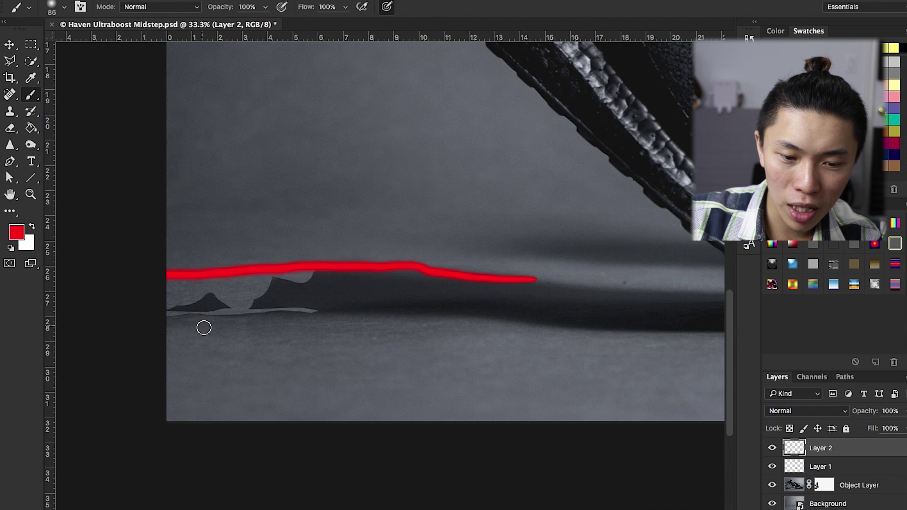
pyautogui.moveTo(183, 320); pyautogui.dragTo(303, 313)
pyautogui.press('super+z')
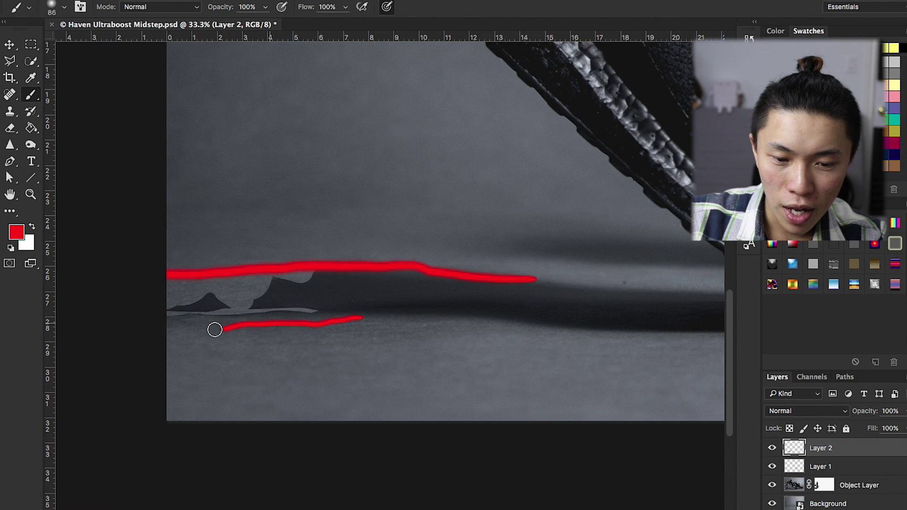
pyautogui.moveTo(346, 308); pyautogui.dragTo(159, 325)
pyautogui.press('super+z')
pyautogui.press('super+z')
# Sketch red arrows pointing at the shadow and its jagged end as an annotation, and undo them.
pyautogui.moveTo(382, 261)
pyautogui.mouseDown()
pyautogui.moveTo(392, 280)
pyautogui.moveTo(411, 267)
pyautogui.mouseUp()
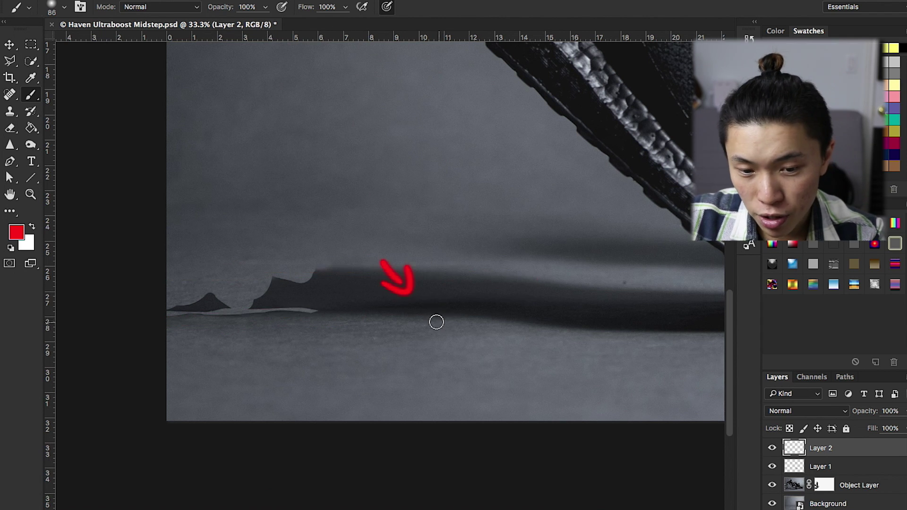
pyautogui.moveTo(324, 244)
pyautogui.mouseDown()
pyautogui.moveTo(328, 266)
pyautogui.moveTo(336, 226)
pyautogui.mouseUp()
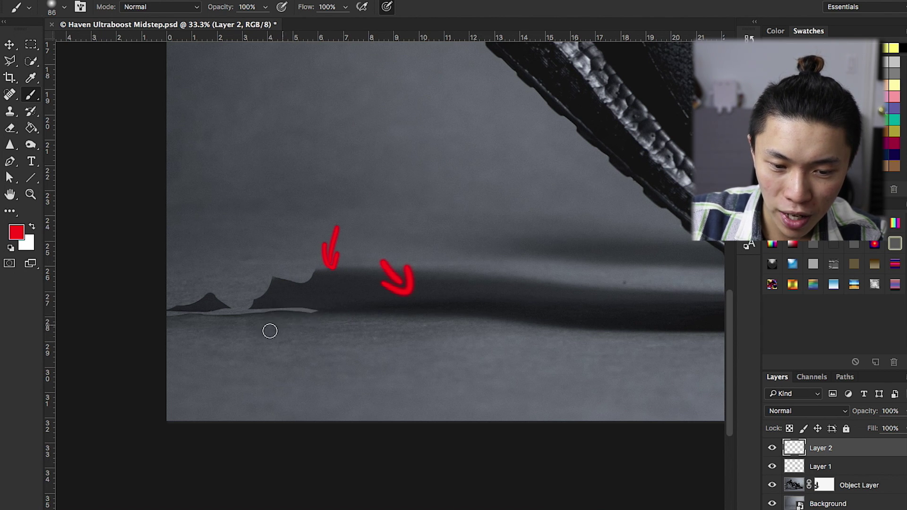
pyautogui.press('super+z')
pyautogui.press('super+z')
pyautogui.press('super+z')
pyautogui.press('super+z')
pyautogui.press('super+z')
pyautogui.press('super+z')
pyautogui.press('super+z')
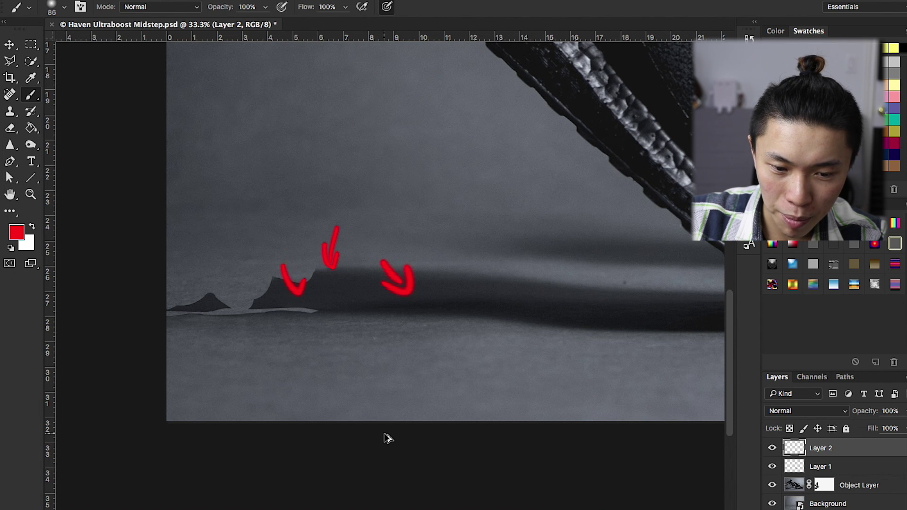
pyautogui.press('super+z')
pyautogui.press('super+z')
# Set up the Clone Stamp to sample Current & Below with a soft brush at 0% hardness.
pyautogui.click(10, 112)
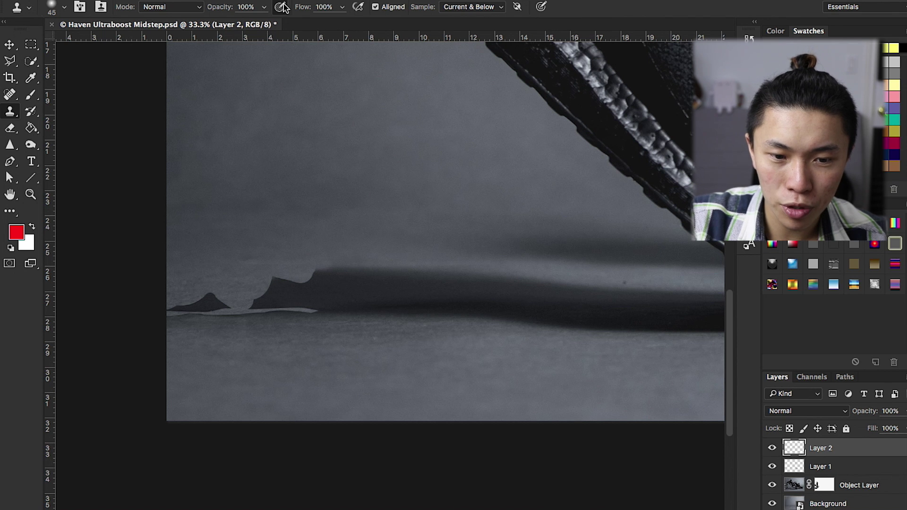
pyautogui.click(470, 6)
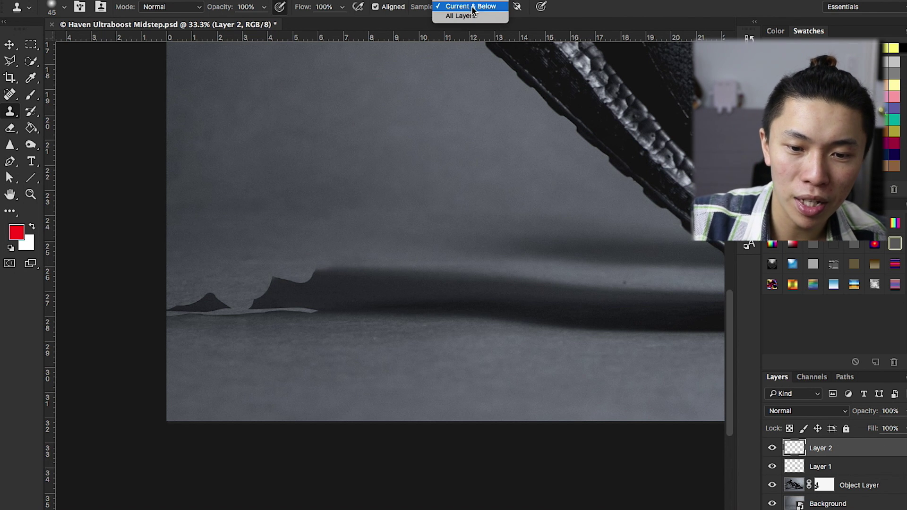
pyautogui.click(472, 6)
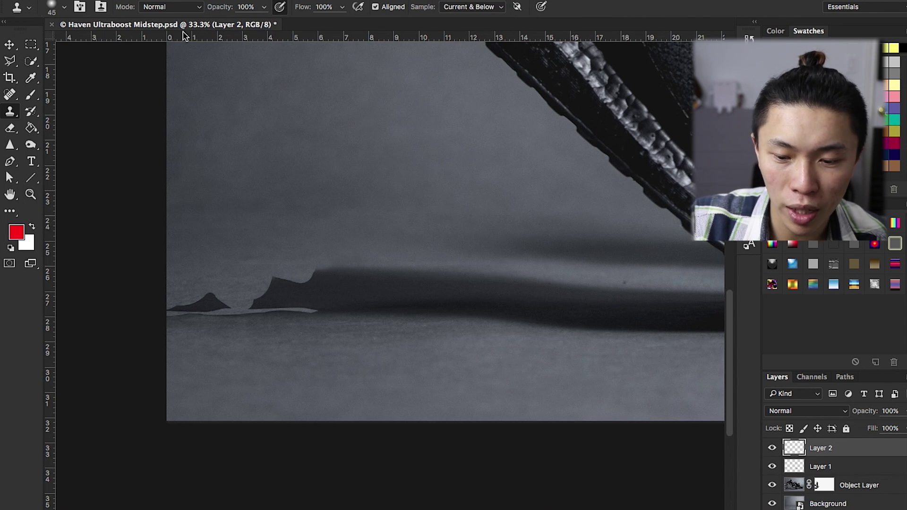
pyautogui.rightClick(266, 349)
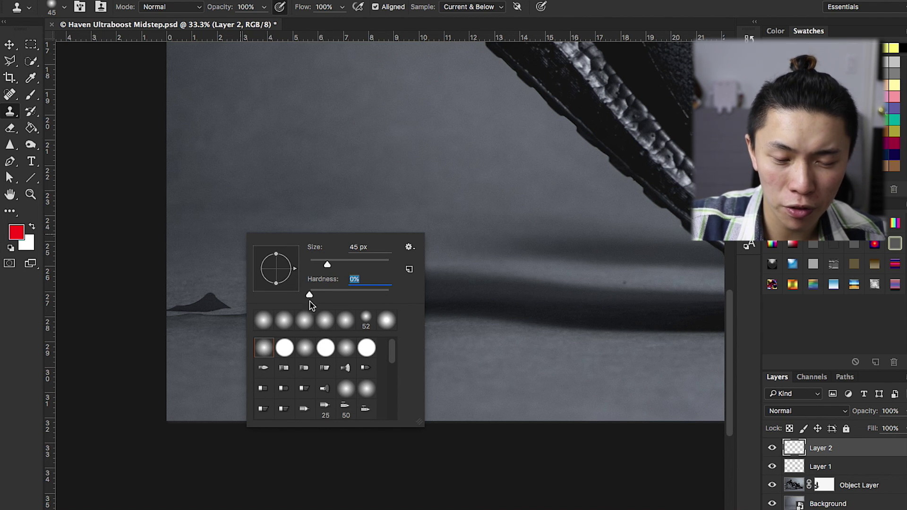
pyautogui.press('Return')
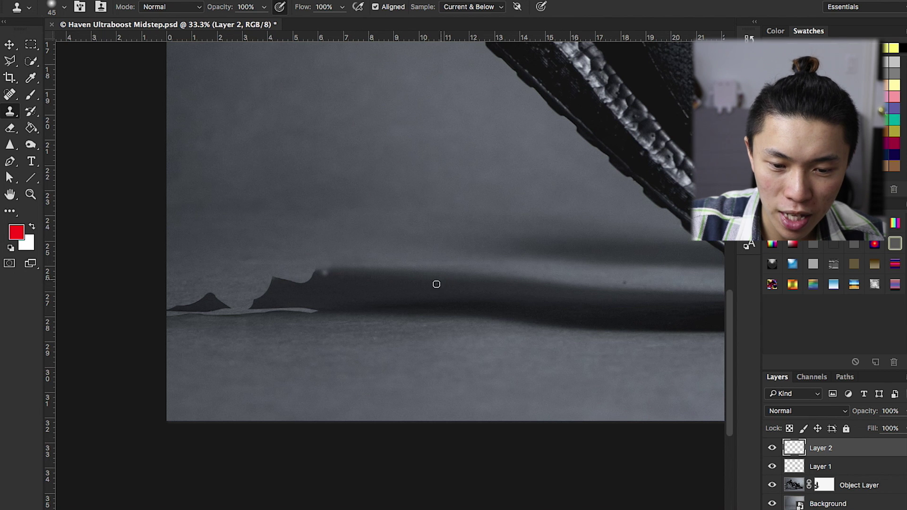
# Enlarge the clone brush to 197 px and clone the shadow's upper edge over the first part of the jagged end.
pyautogui.hotkey('ctrl', '+')
pyautogui.hotkey('ctrl', '+')
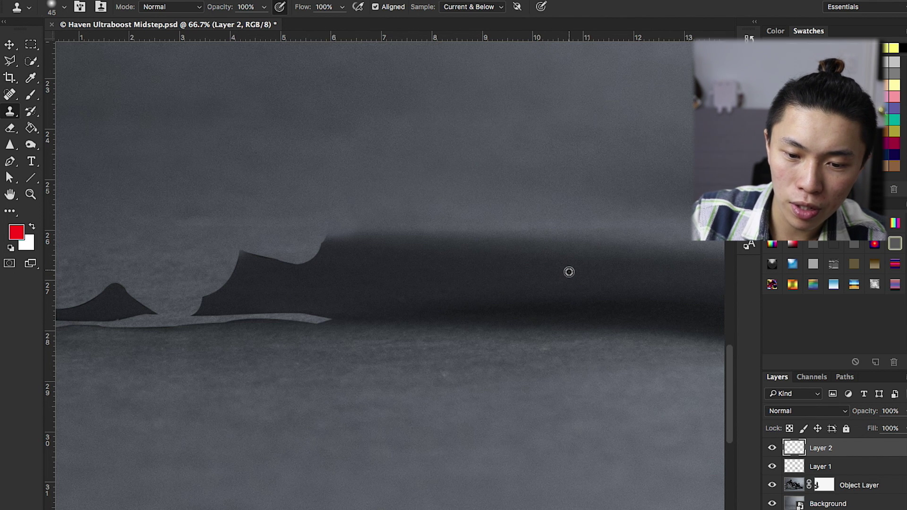
pyautogui.moveTo(541, 256); pyautogui.dragTo(570, 261)
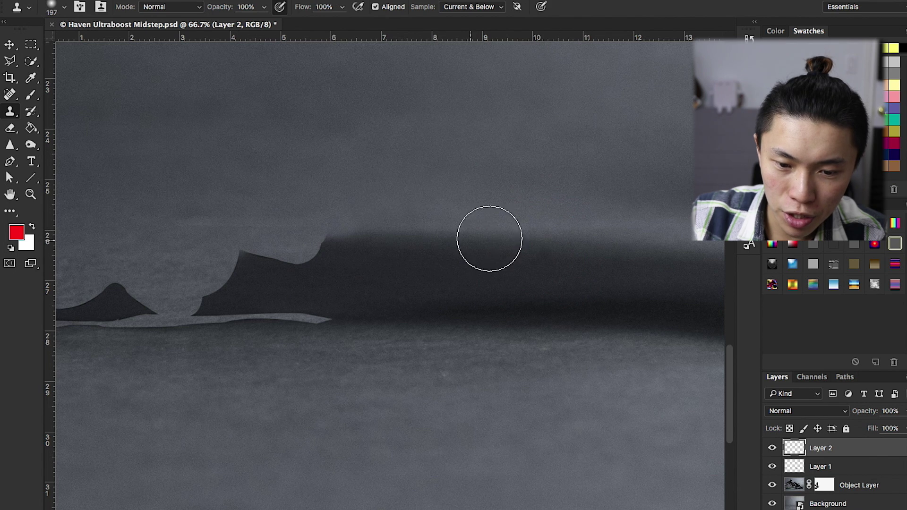
pyautogui.hotkey('ctrl', '-')
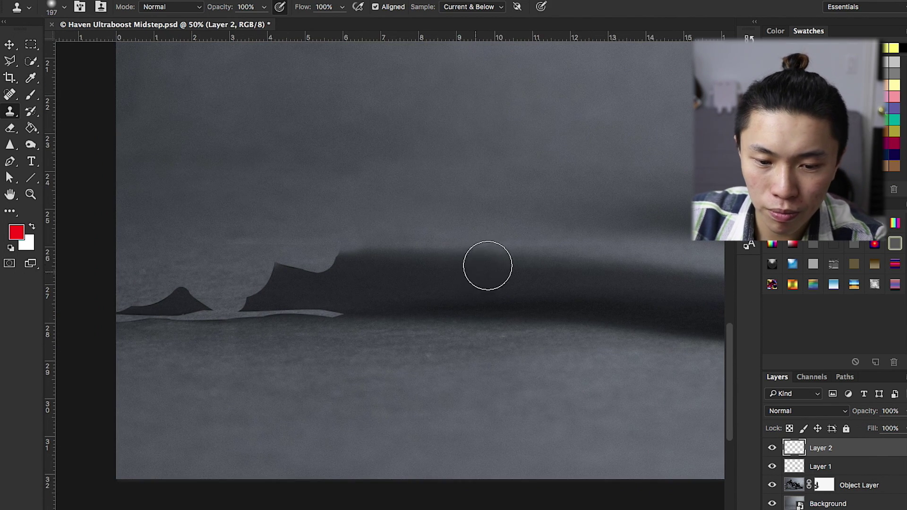
pyautogui.moveTo(345, 258)
pyautogui.mouseDown()
pyautogui.moveTo(274, 264)
pyautogui.moveTo(359, 260)
pyautogui.mouseUp()
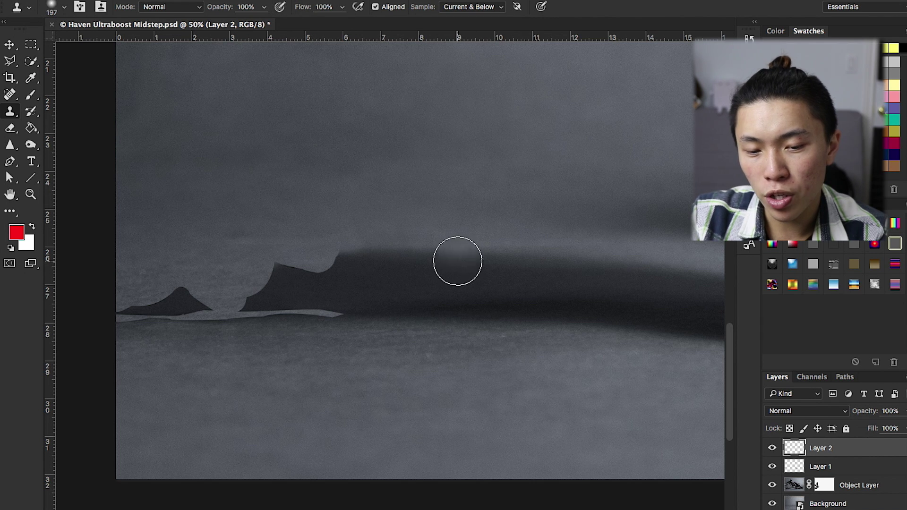
pyautogui.moveTo(370, 257)
pyautogui.mouseDown()
pyautogui.moveTo(360, 255)
pyautogui.moveTo(490, 262)
pyautogui.moveTo(318, 263)
pyautogui.moveTo(397, 262)
pyautogui.mouseUp()
pyautogui.hotkey('ctrl', 'z')
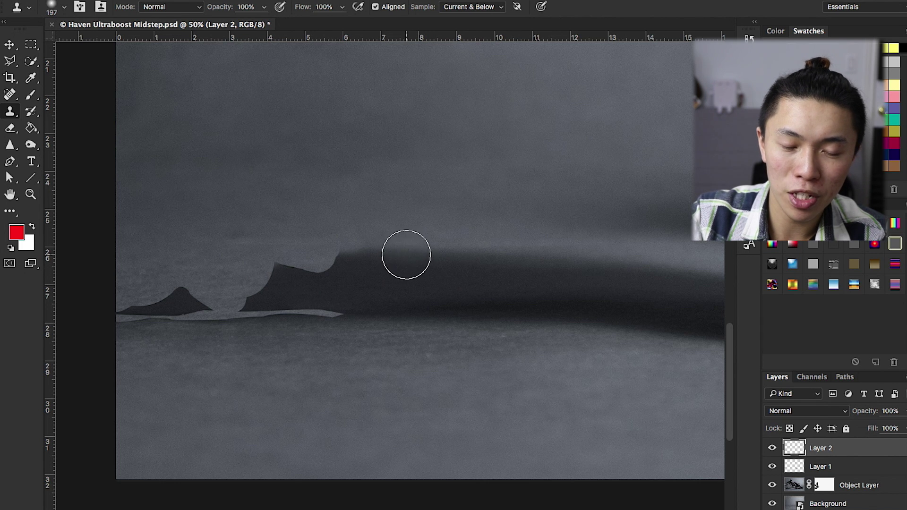
pyautogui.moveTo(399, 258); pyautogui.dragTo(241, 267)
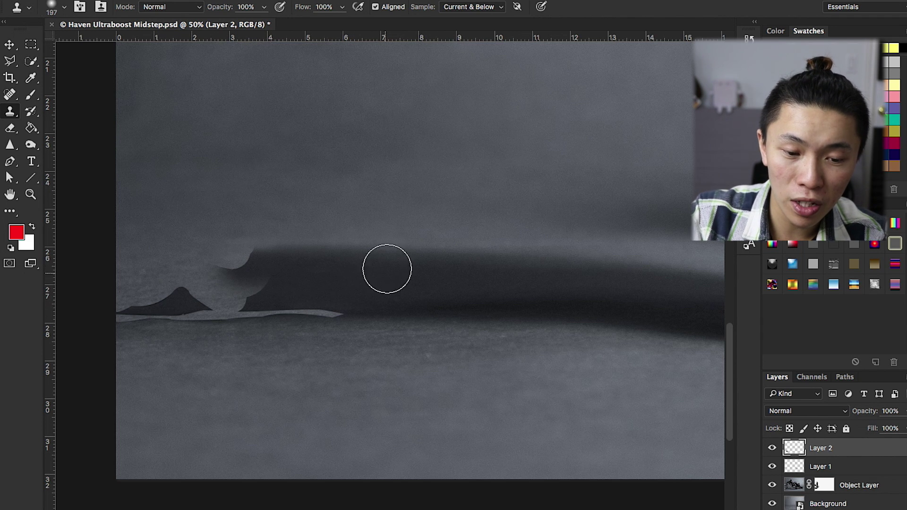
pyautogui.keyDown('alt'); pyautogui.click(303, 270); pyautogui.keyUp('alt')
pyautogui.moveTo(267, 272)
pyautogui.mouseDown()
pyautogui.moveTo(249, 284)
pyautogui.moveTo(183, 290)
pyautogui.mouseUp()
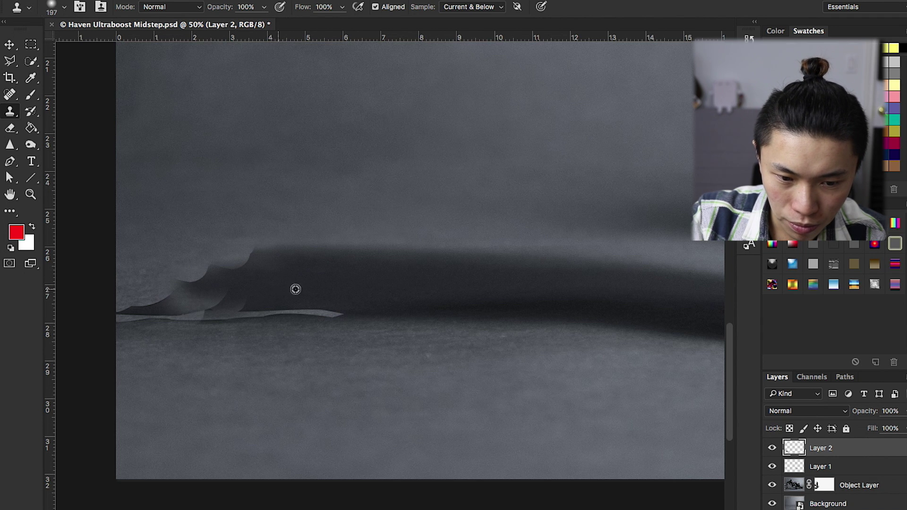
# Try cloning darker shadow patches onto the remaining stepped end of the shadow, and undo them.
pyautogui.keyDown('alt'); pyautogui.click(314, 281); pyautogui.keyUp('alt')
pyautogui.moveTo(284, 259)
pyautogui.mouseDown()
pyautogui.moveTo(270, 264)
pyautogui.moveTo(284, 289)
pyautogui.mouseUp()
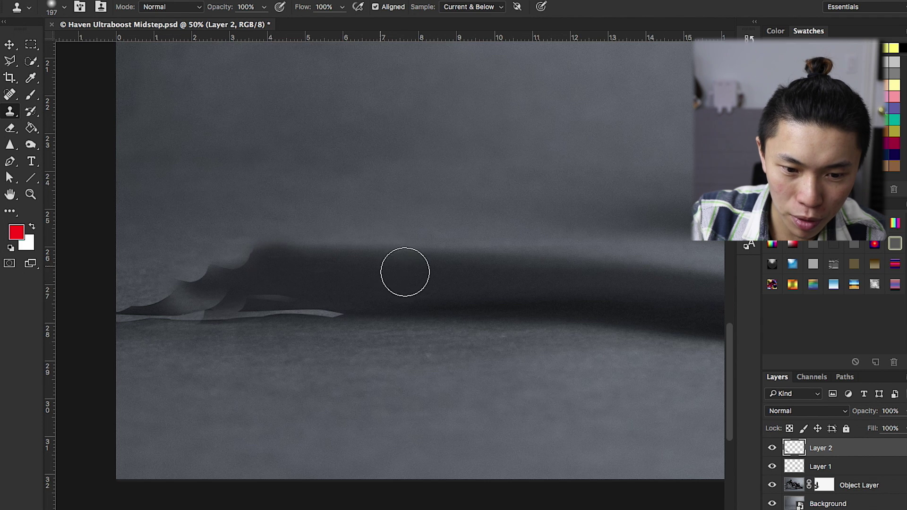
pyautogui.keyDown('alt'); pyautogui.click(539, 267); pyautogui.keyUp('alt')
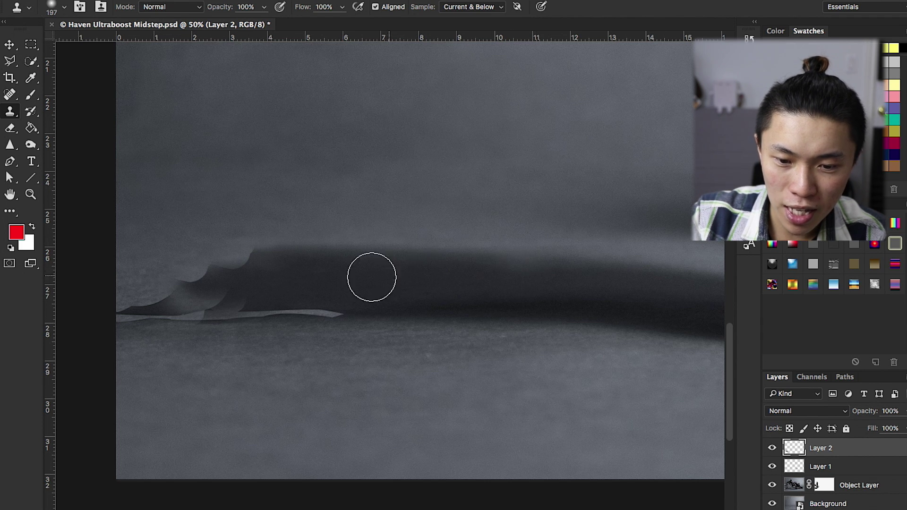
pyautogui.moveTo(195, 282); pyautogui.dragTo(198, 261)
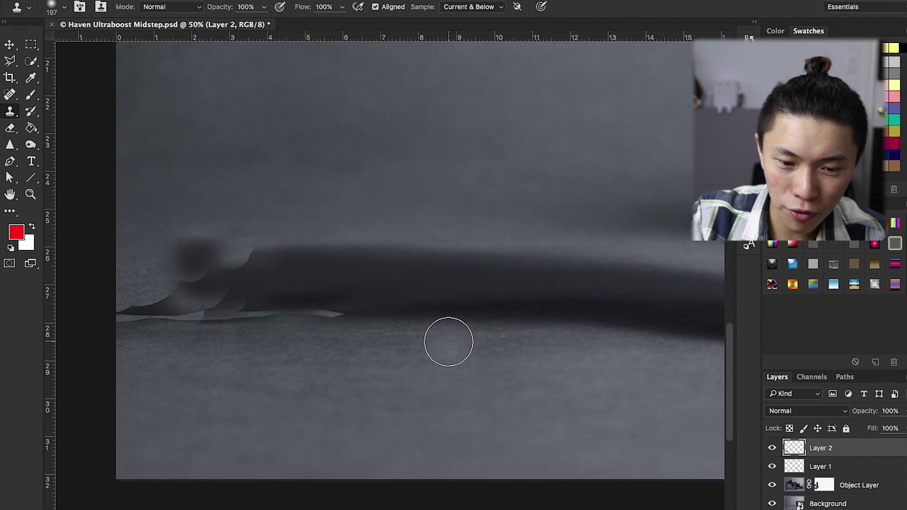
pyautogui.hotkey('ctrl', 'z')
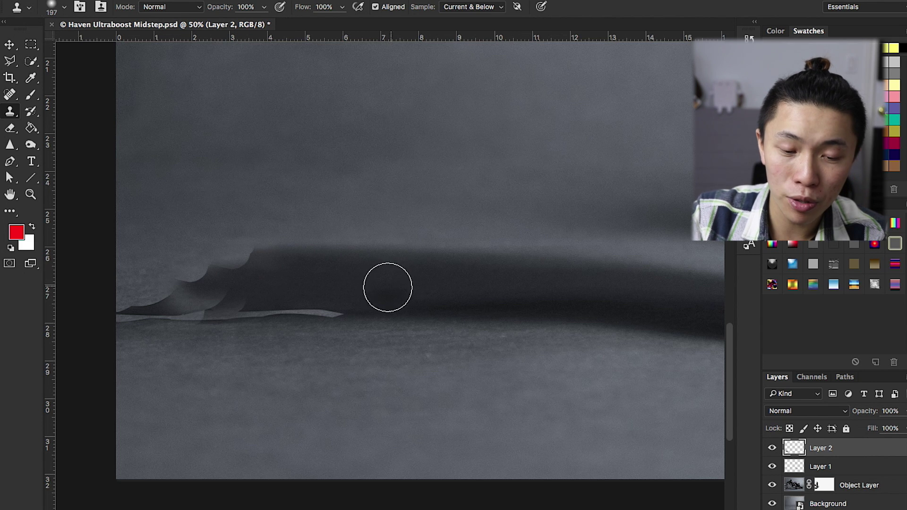
# Resample the shadow's upper edge and clone it across the jagged end to the image border, undoing the unwanted lower-edge strokes.
pyautogui.keyDown('alt'); pyautogui.click(366, 268); pyautogui.keyUp('alt')
pyautogui.moveTo(331, 274); pyautogui.dragTo(330, 263)
pyautogui.keyDown('alt'); pyautogui.click(368, 260); pyautogui.keyUp('alt')
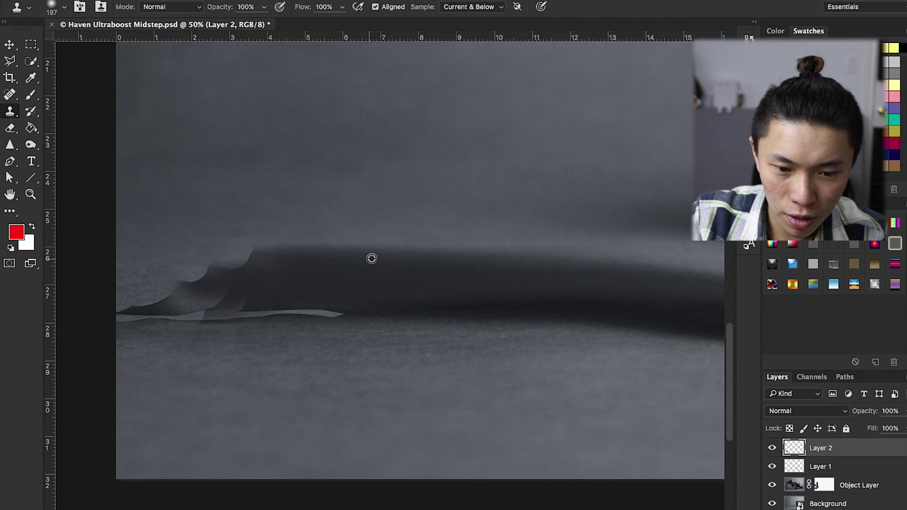
pyautogui.moveTo(322, 257)
pyautogui.mouseDown()
pyautogui.moveTo(141, 272)
pyautogui.moveTo(172, 307)
pyautogui.moveTo(137, 314)
pyautogui.mouseUp()
pyautogui.keyDown('alt'); pyautogui.click(214, 268); pyautogui.keyUp('alt')
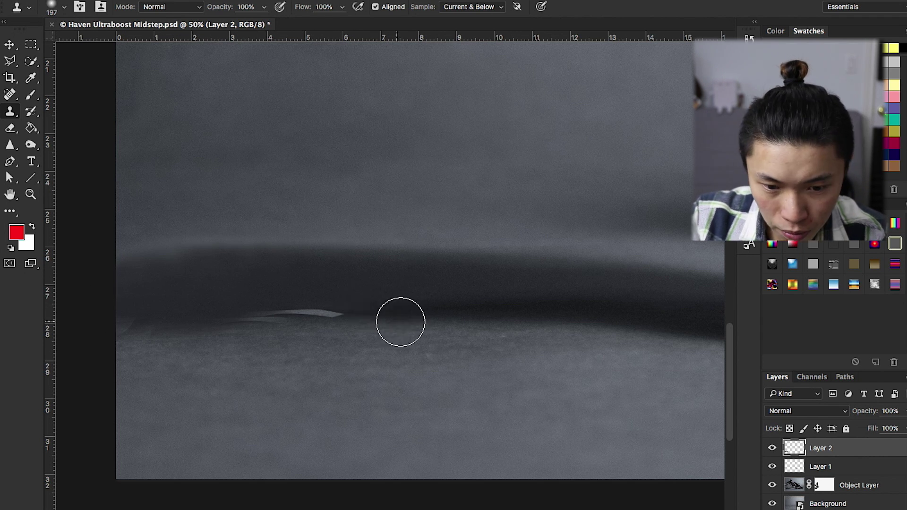
pyautogui.keyDown('alt'); pyautogui.click(391, 310); pyautogui.keyUp('alt')
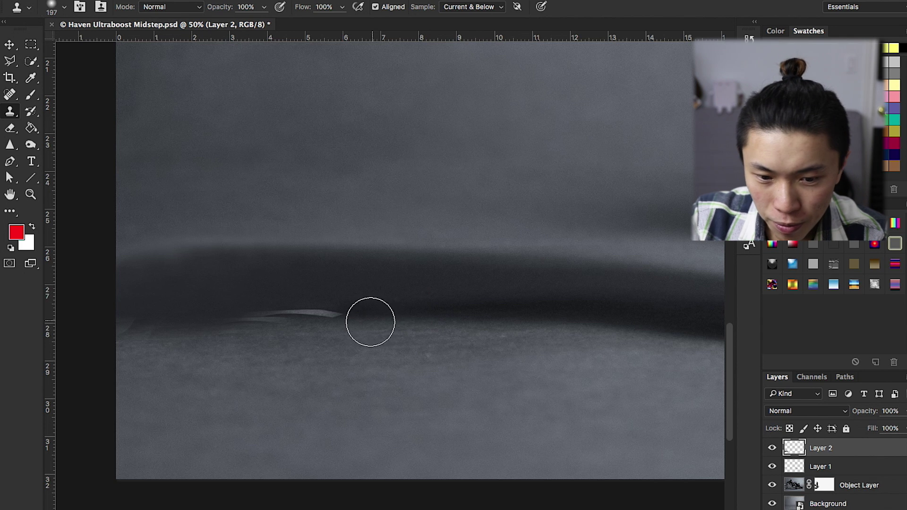
pyautogui.hotkey('ctrl', 'z')
pyautogui.hotkey('ctrl', 'alt', 'z')
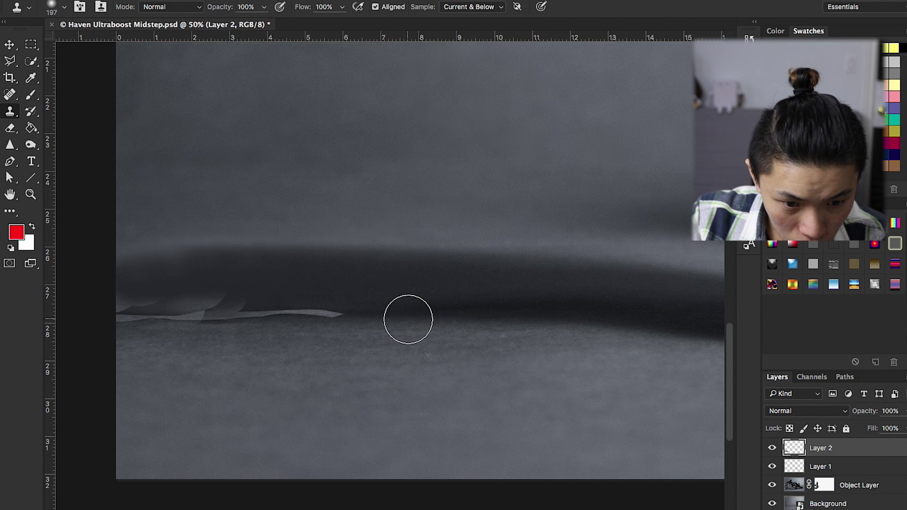
# Sample the shadow's lower edge and clone it over the light strips up to the image border.
pyautogui.keyDown('alt'); pyautogui.click(408, 312); pyautogui.keyUp('alt')
pyautogui.moveTo(381, 314); pyautogui.dragTo(111, 314)
pyautogui.keyDown('alt'); pyautogui.click(354, 312); pyautogui.keyUp('alt')
pyautogui.hotkey('ctrl', '-')
pyautogui.hotkey('ctrl', '-')
pyautogui.hotkey('ctrl', '-')
pyautogui.hotkey('ctrl', '-')
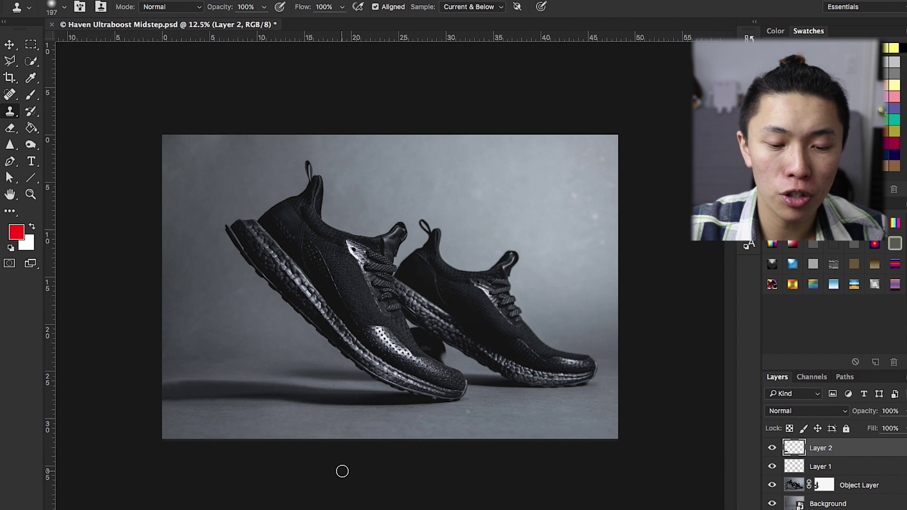
# Try erasing the rebuilt shadow's end with a 400 px Eraser, undo it, and toggle the Object Layer's visibility to compare.
pyautogui.hotkey('ctrl', '+')
pyautogui.hotkey('ctrl', '+')
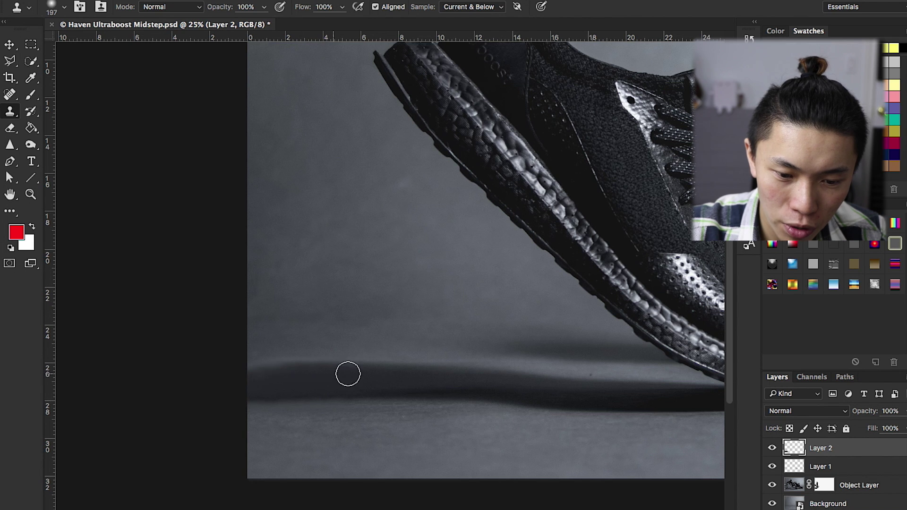
pyautogui.press('e')
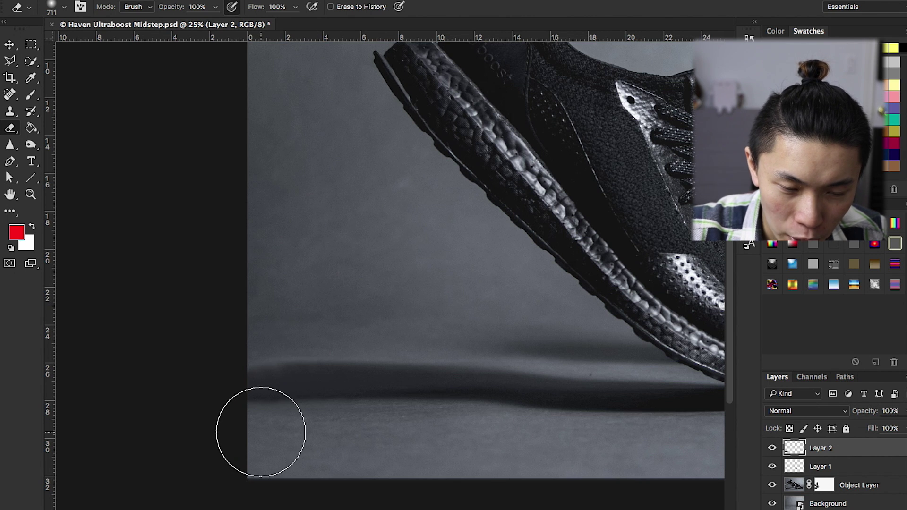
pyautogui.press('[')
pyautogui.press('[')
pyautogui.press('[')
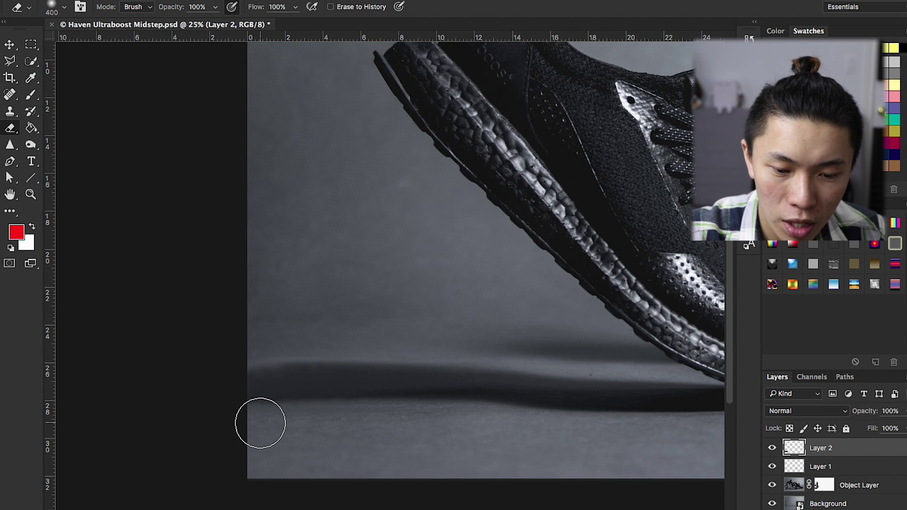
pyautogui.moveTo(261, 381); pyautogui.dragTo(289, 399)
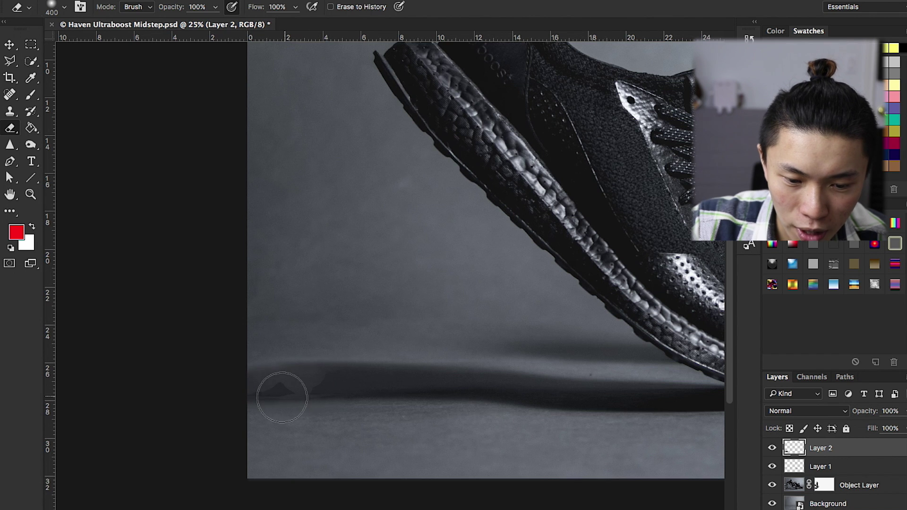
pyautogui.hotkey('ctrl', 'z')
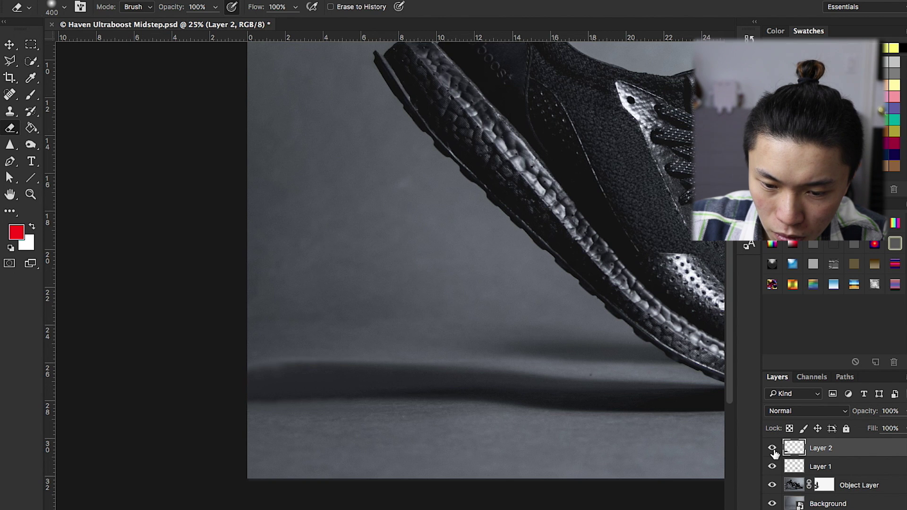
pyautogui.click(771, 484)
pyautogui.click(772, 485)
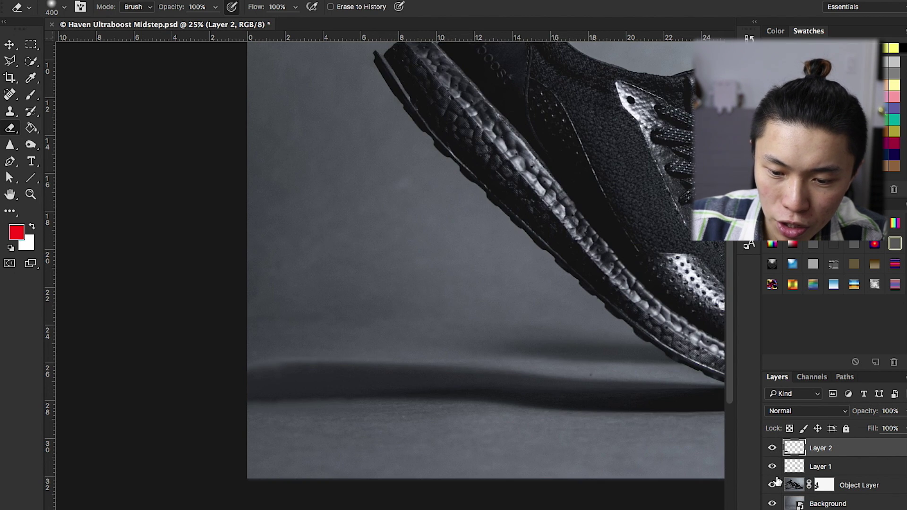
# Hide Layer 2 and erase the jagged shadow remnants on the Object Layer's mask with a 400 px Eraser, then show Layer 2 again.
pyautogui.click(771, 448)
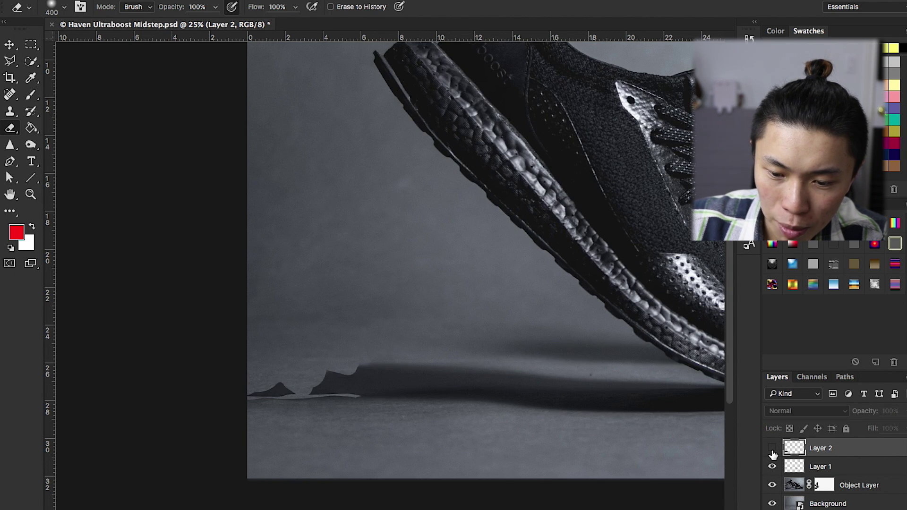
pyautogui.click(825, 485)
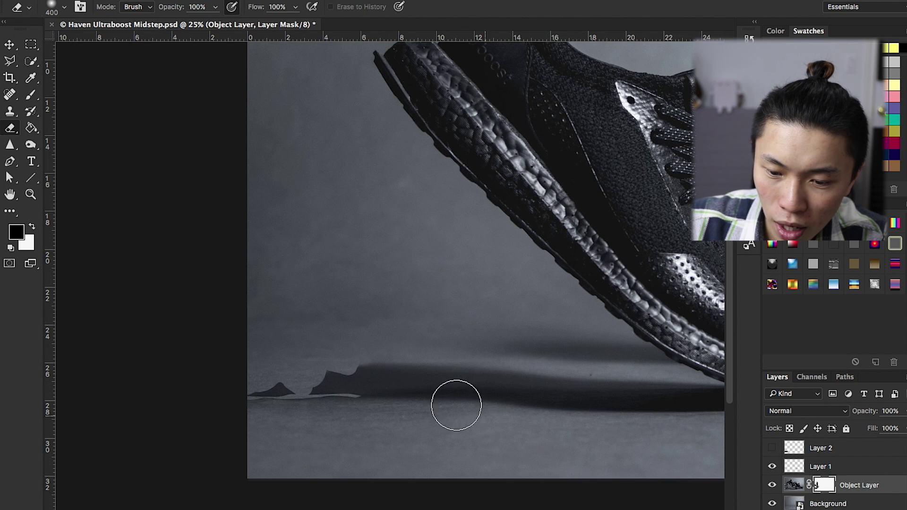
pyautogui.moveTo(294, 381)
pyautogui.mouseDown()
pyautogui.moveTo(277, 385)
pyautogui.moveTo(266, 406)
pyautogui.moveTo(285, 398)
pyautogui.moveTo(287, 384)
pyautogui.mouseUp()
pyautogui.press('x')
pyautogui.moveTo(251, 415)
pyautogui.mouseDown()
pyautogui.moveTo(279, 373)
pyautogui.moveTo(300, 359)
pyautogui.moveTo(282, 389)
pyautogui.mouseUp()
pyautogui.moveTo(283, 390)
pyautogui.mouseDown()
pyautogui.moveTo(324, 381)
pyautogui.moveTo(324, 371)
pyautogui.moveTo(335, 377)
pyautogui.mouseUp()
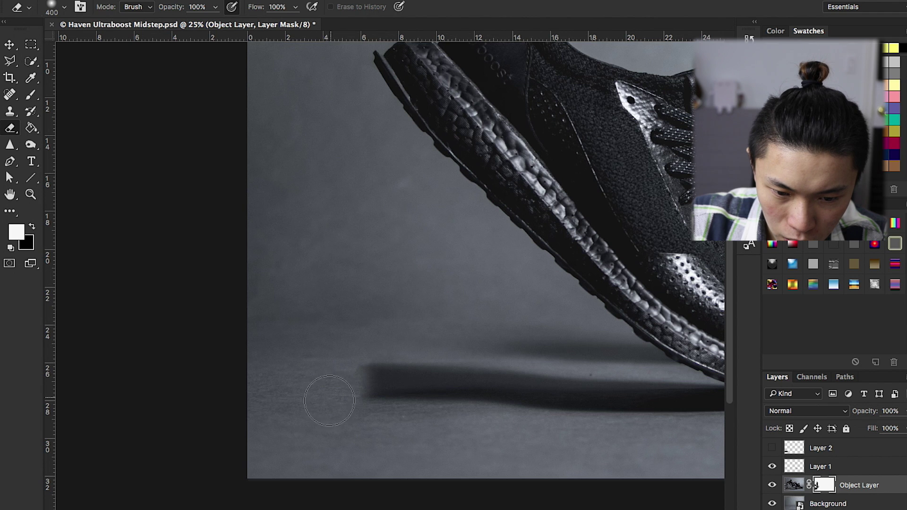
pyautogui.click(771, 449)
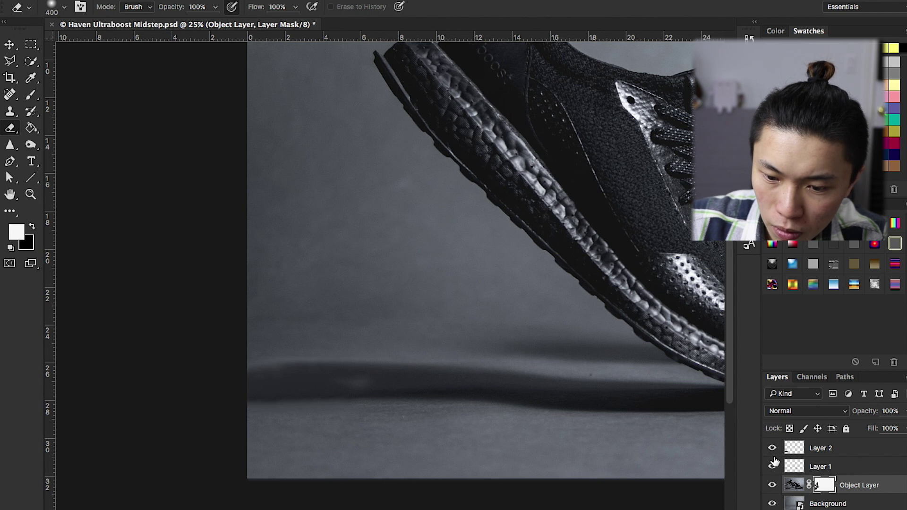
pyautogui.click(798, 448)
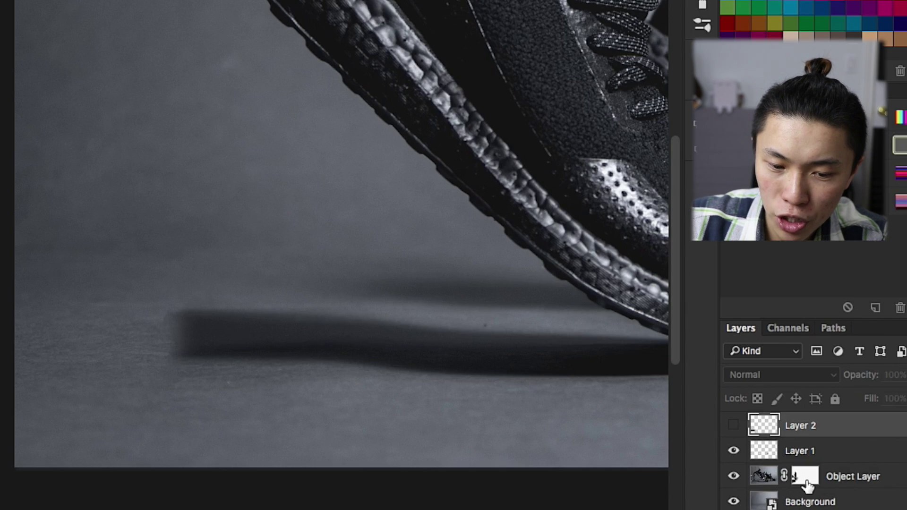
pyautogui.click(822, 488)
pyautogui.click(772, 448)
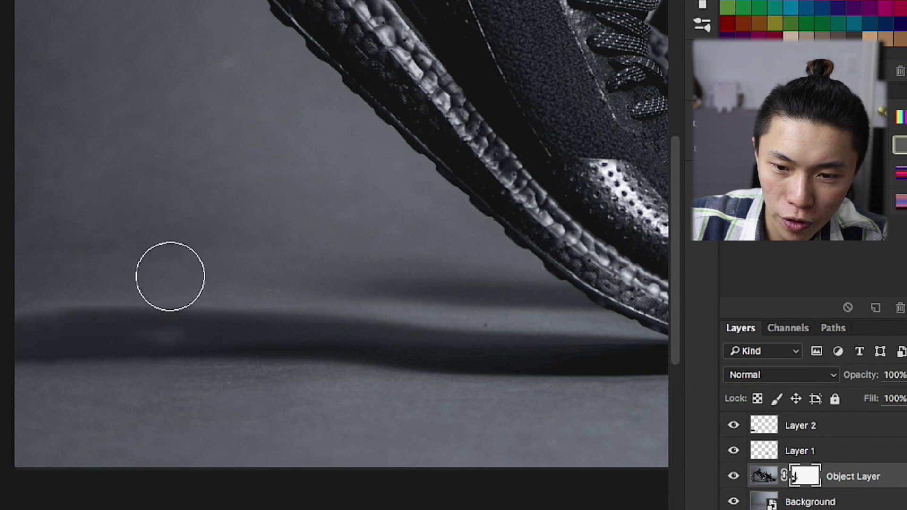
# Clone dark shadow tone on Layer 2 over the light patch and toward the image border, enlarging the Clone Stamp to 209 px.
pyautogui.press('super+equal')
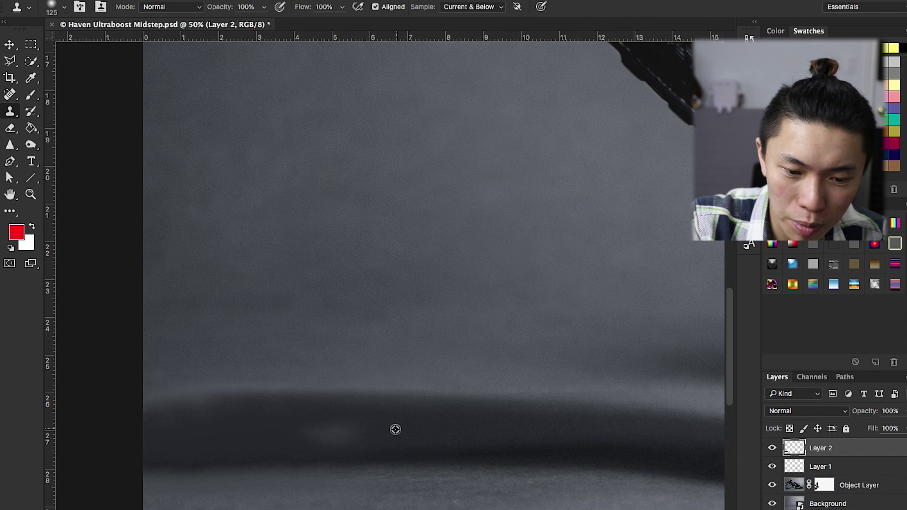
pyautogui.keyDown('alt'); pyautogui.click(395, 429); pyautogui.keyUp('alt')
pyautogui.moveTo(344, 429)
pyautogui.mouseDown()
pyautogui.moveTo(419, 432)
pyautogui.moveTo(391, 423)
pyautogui.moveTo(385, 433)
pyautogui.moveTo(415, 423)
pyautogui.moveTo(403, 435)
pyautogui.moveTo(316, 433)
pyautogui.moveTo(398, 438)
pyautogui.moveTo(290, 435)
pyautogui.moveTo(435, 438)
pyautogui.moveTo(279, 468)
pyautogui.moveTo(360, 456)
pyautogui.moveTo(165, 448)
pyautogui.mouseUp()
pyautogui.press(']')
pyautogui.press(']')
pyautogui.press(']')
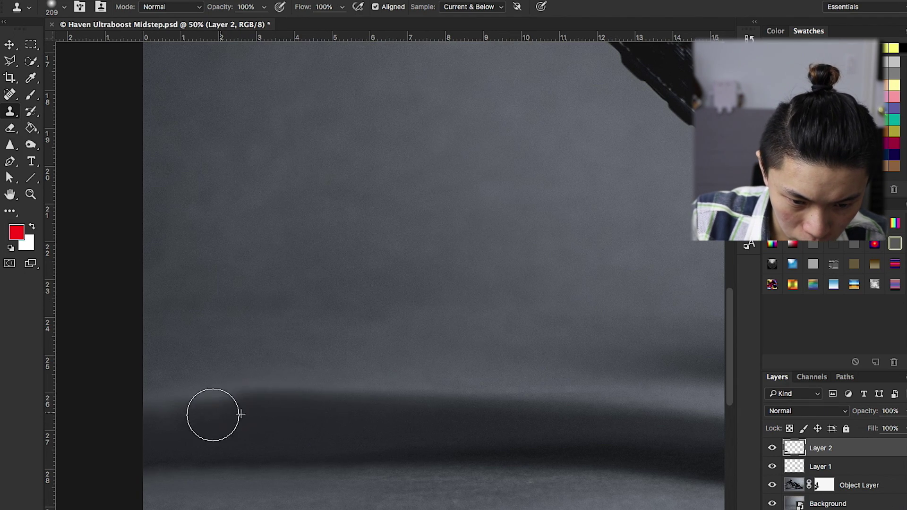
pyautogui.hotkey('ctrl', '-')
pyautogui.moveTo(342, 378)
pyautogui.mouseDown()
pyautogui.moveTo(316, 354)
pyautogui.moveTo(259, 348)
pyautogui.moveTo(286, 349)
pyautogui.mouseUp()
# Examine the rebuilt shadow up close and in the full image.
pyautogui.press('b')
pyautogui.scroll(-4, 336, 298)
pyautogui.hscroll(3, 336, 298)
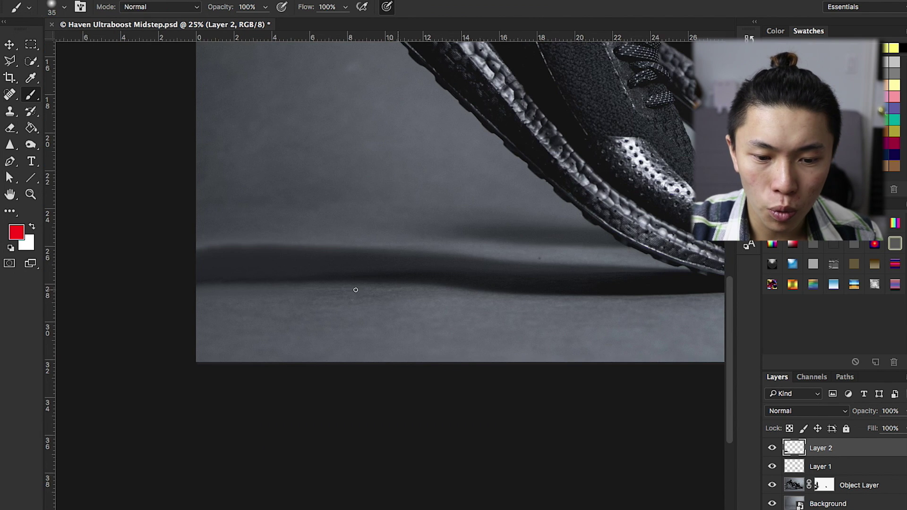
pyautogui.scroll(1, 314, 320)
pyautogui.hotkey('ctrl', '-')
pyautogui.hotkey('ctrl', '-')
pyautogui.hotkey('ctrl', '-')
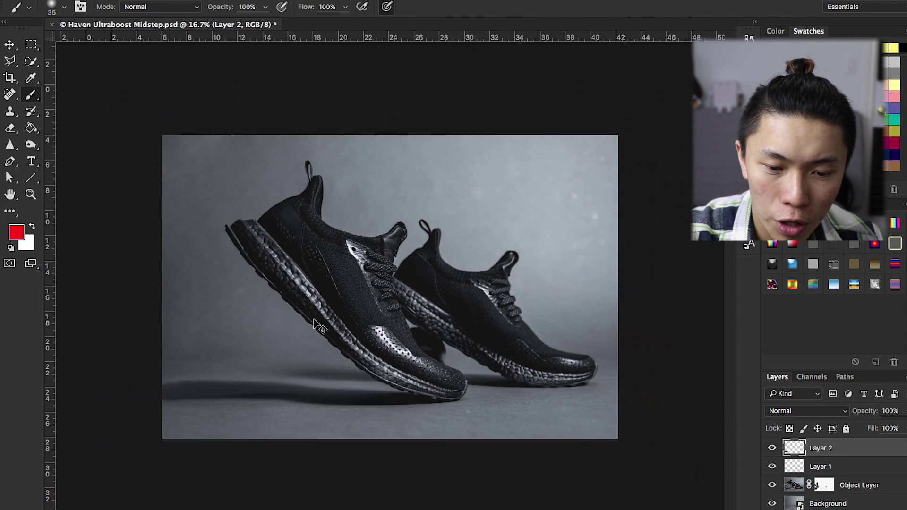
pyautogui.hotkey('ctrl', '+')
pyautogui.hotkey('ctrl', '+')
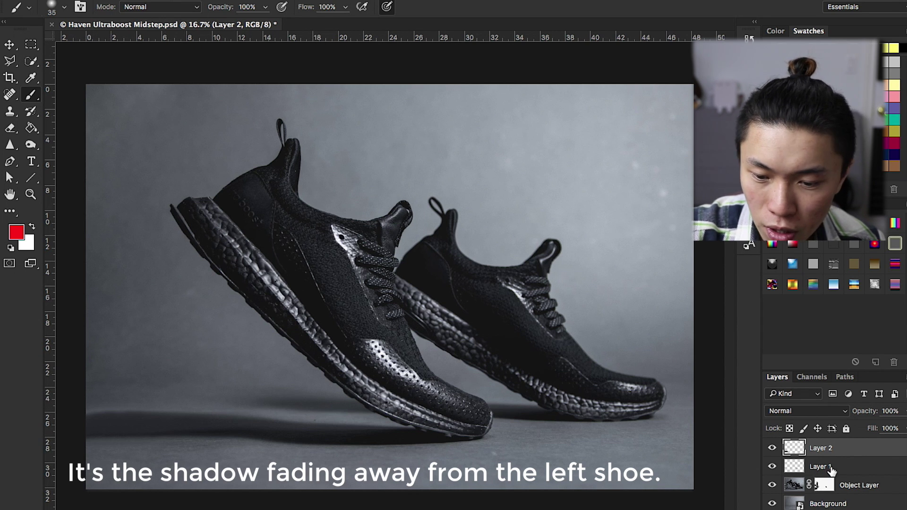
# Add a layer mask to Layer 2 and set the Eraser to 85% opacity and 620 px.
pyautogui.click(832, 508)
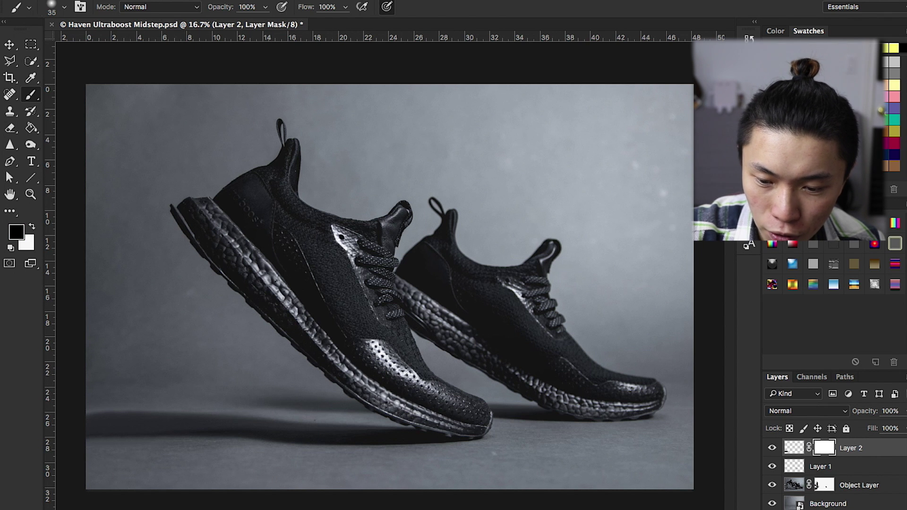
pyautogui.hotkey('ctrl', '+')
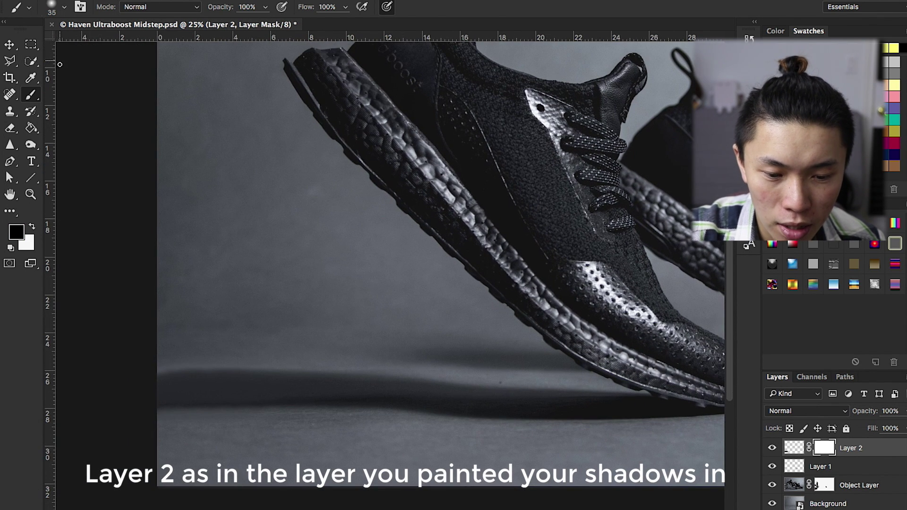
pyautogui.click(11, 128)
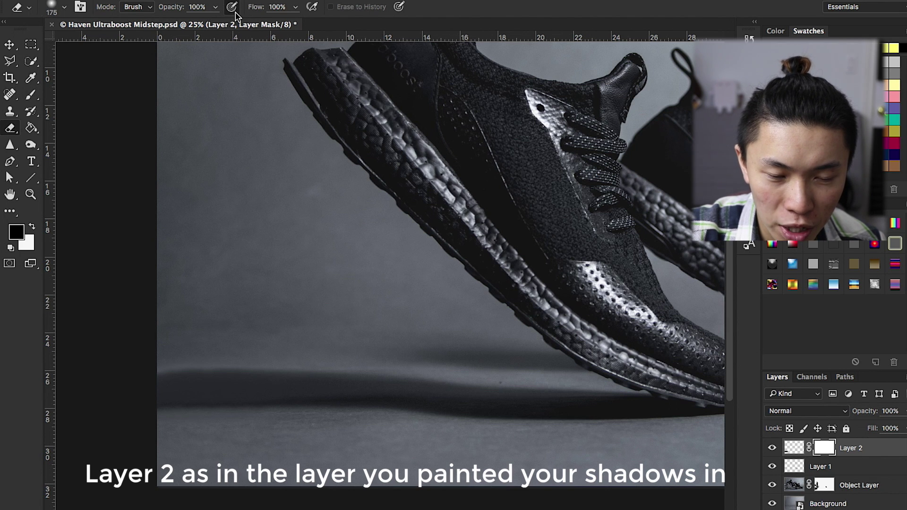
pyautogui.click(215, 7)
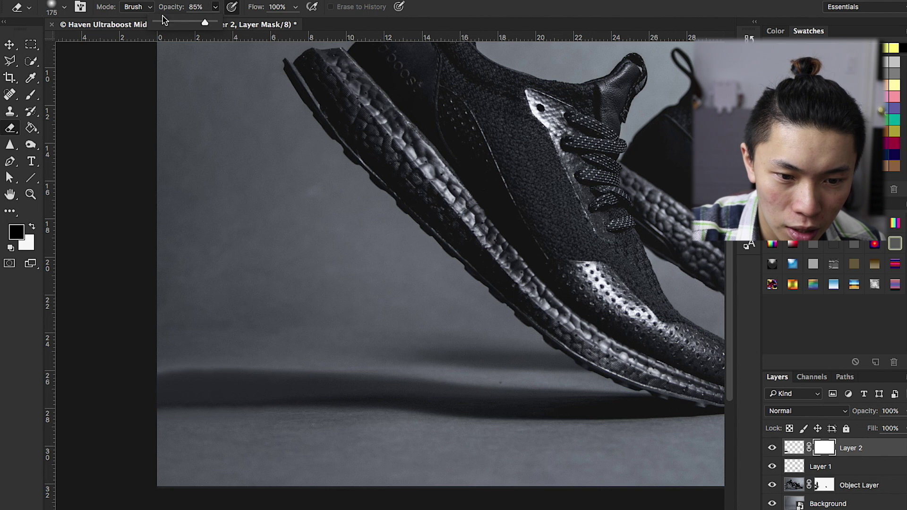
pyautogui.moveTo(293, 294); pyautogui.dragTo(352, 305)
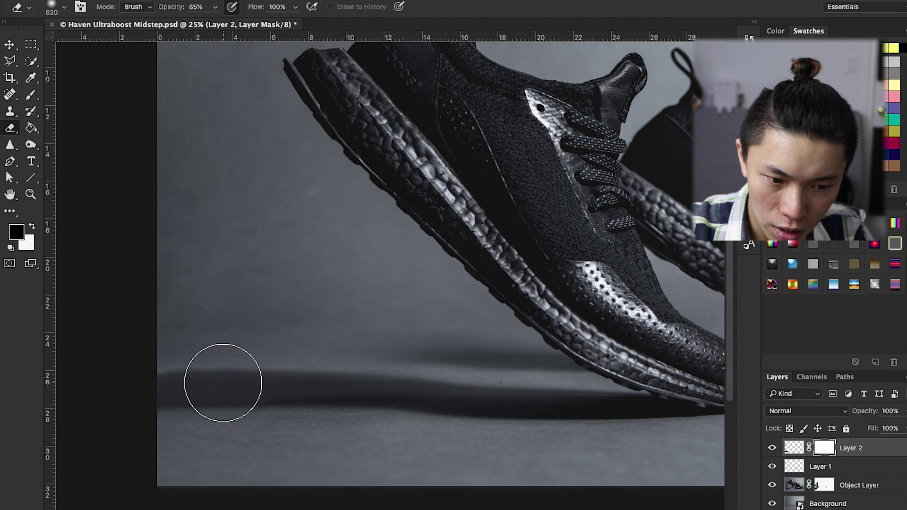
# Fade the outer end of the shadow by erasing on Layer 2's mask with swapped colours, and review it in the full image.
pyautogui.press('x')
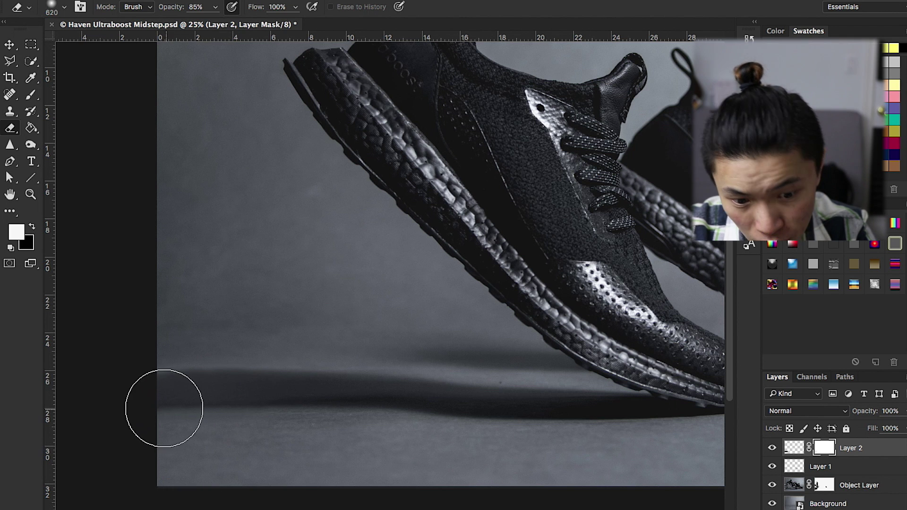
pyautogui.scroll(-2, 318, 466)
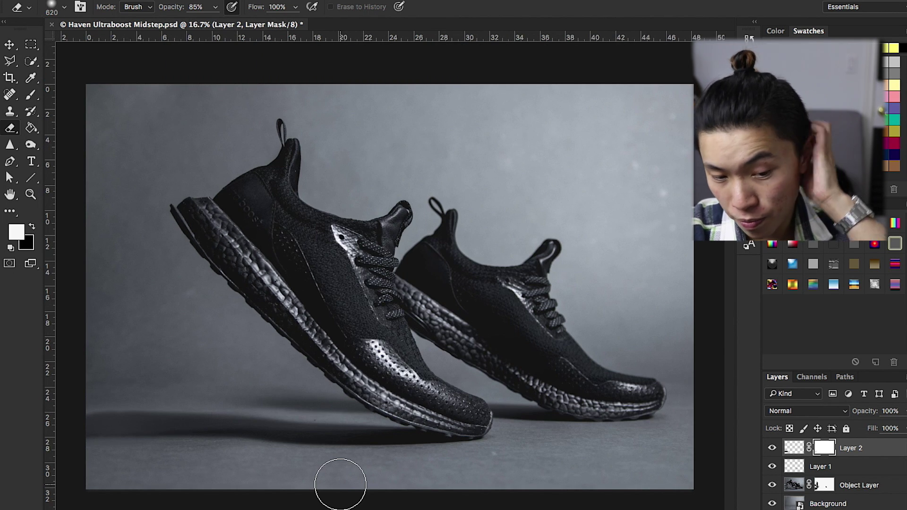
pyautogui.scroll(2, 340, 476)
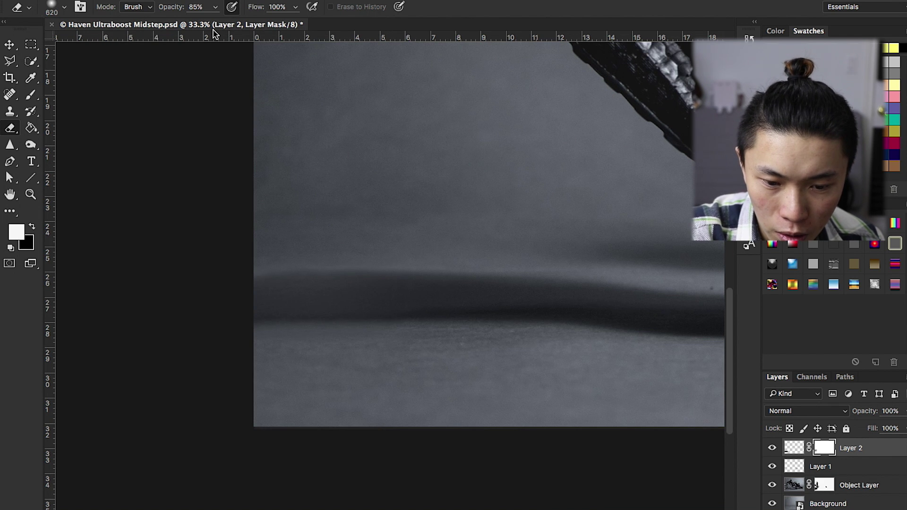
pyautogui.rightClick(305, 208)
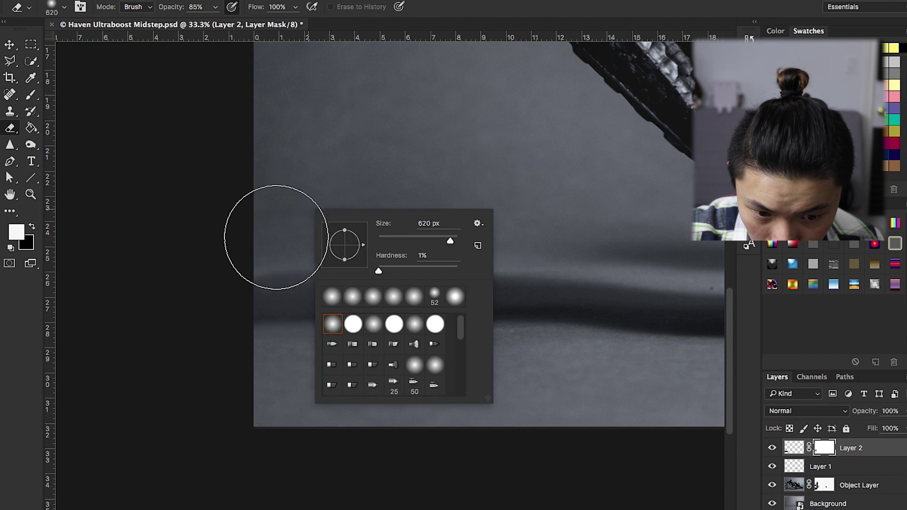
pyautogui.click(292, 219)
pyautogui.press('super+minus')
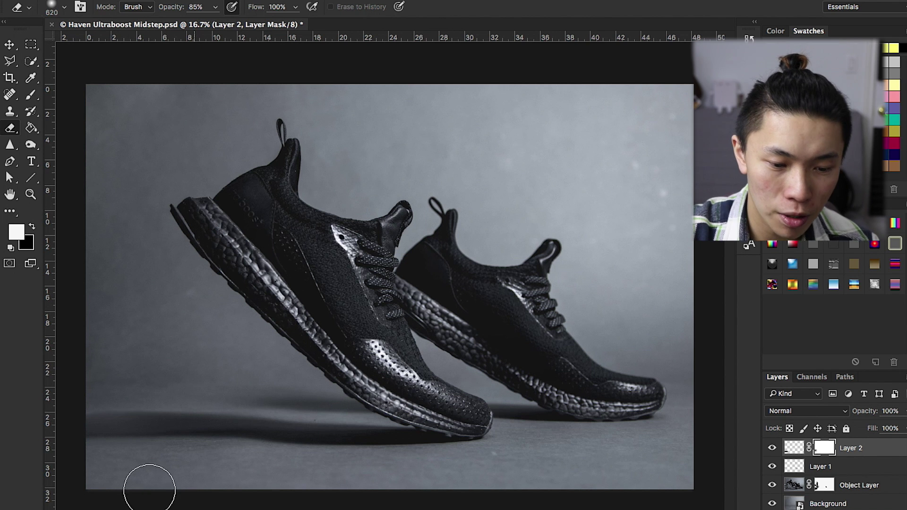
pyautogui.press('super+minus')
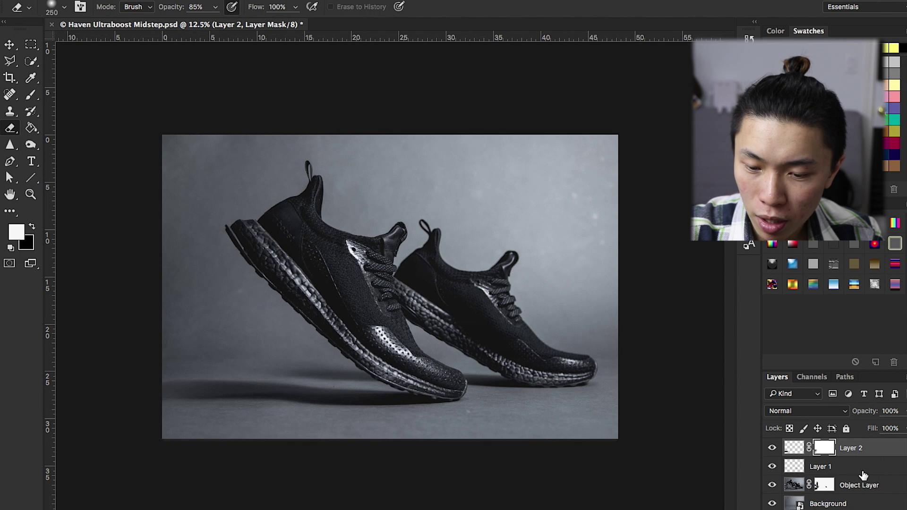
# Add a new layer above Layer 2 and ready the Spot Healing Brush at 70 px.
pyautogui.click(875, 509)
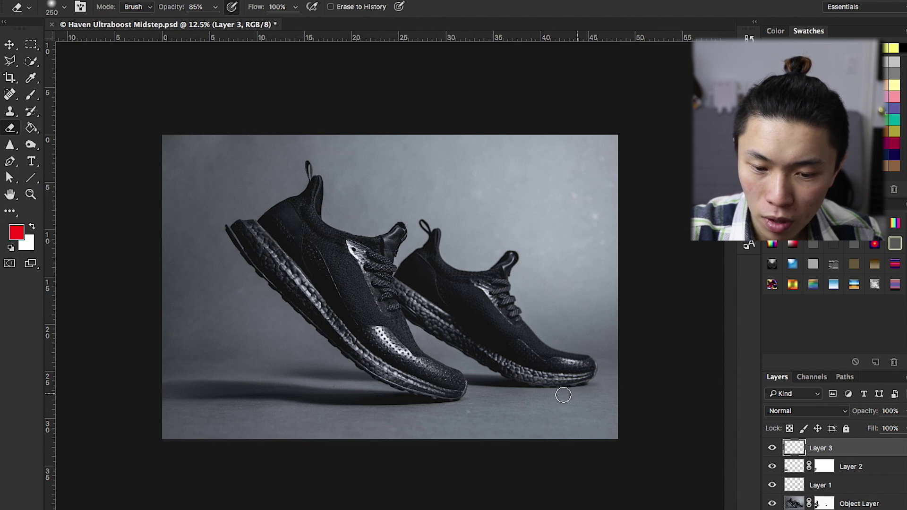
pyautogui.press('j')
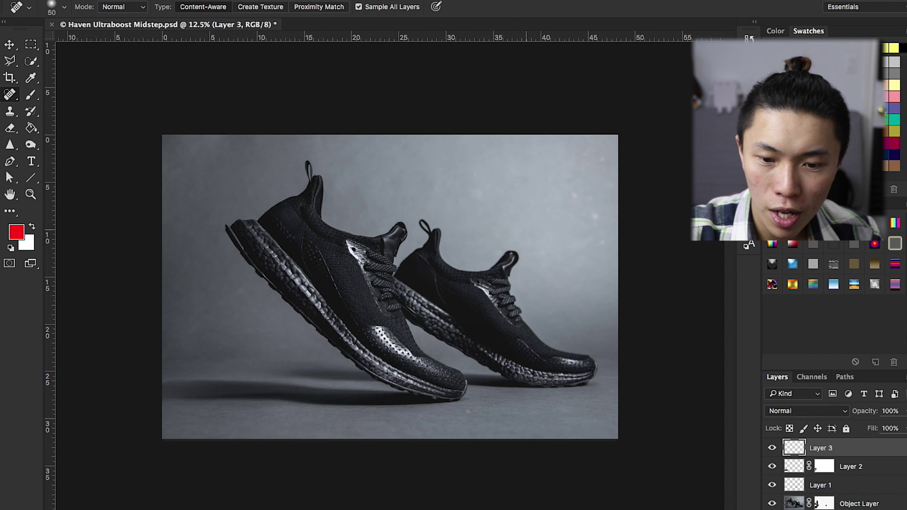
pyautogui.scroll(3, 529, 235)
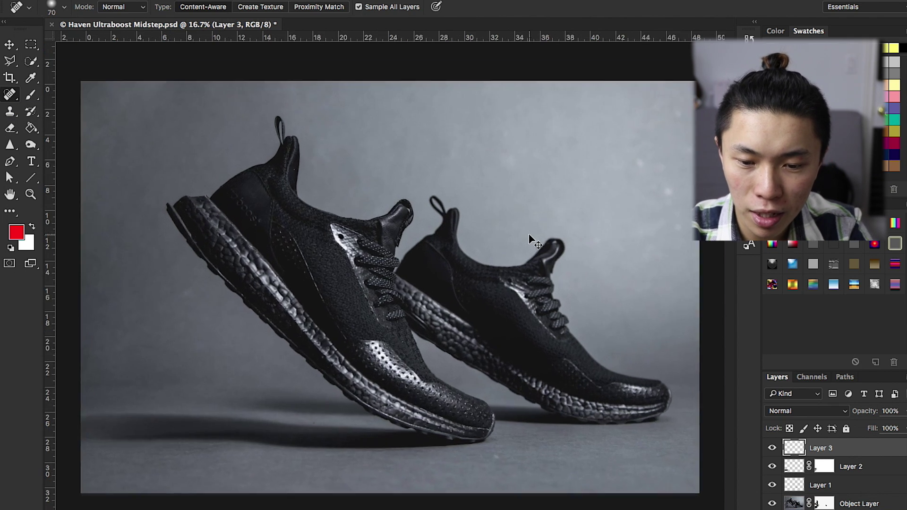
# Heal the light dust spots in the backdrop above and beside the rear shoe.
pyautogui.hscroll(5, 529, 234)
pyautogui.scroll(2, 530, 235)
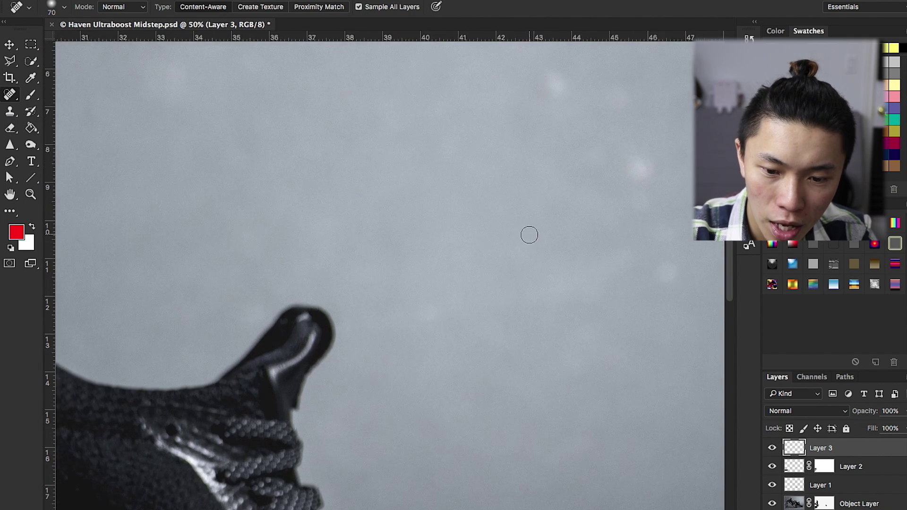
pyautogui.scroll(5, 529, 235)
pyautogui.hscroll(4, 529, 235)
pyautogui.click(548, 402)
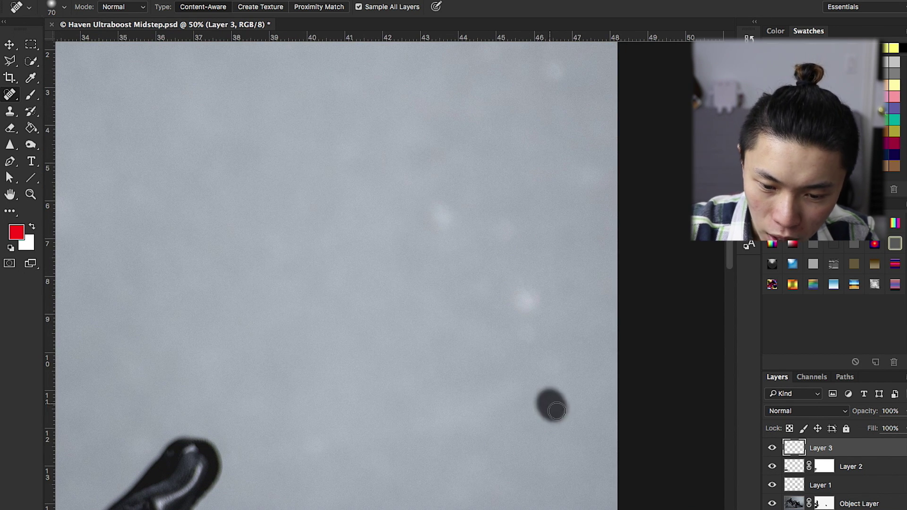
pyautogui.moveTo(529, 316)
pyautogui.mouseDown()
pyautogui.moveTo(514, 294)
pyautogui.moveTo(527, 332)
pyautogui.mouseUp()
pyautogui.click(432, 211)
pyautogui.moveTo(548, 75); pyautogui.dragTo(549, 62)
pyautogui.moveTo(502, 230); pyautogui.dragTo(500, 218)
pyautogui.press('super+minus')
pyautogui.moveTo(438, 336); pyautogui.dragTo(461, 356)
# Heal the light spot on the floor near the front shoe's toe and the dark speck above its shadow with a smaller brush.
pyautogui.scroll(-10, 461, 355)
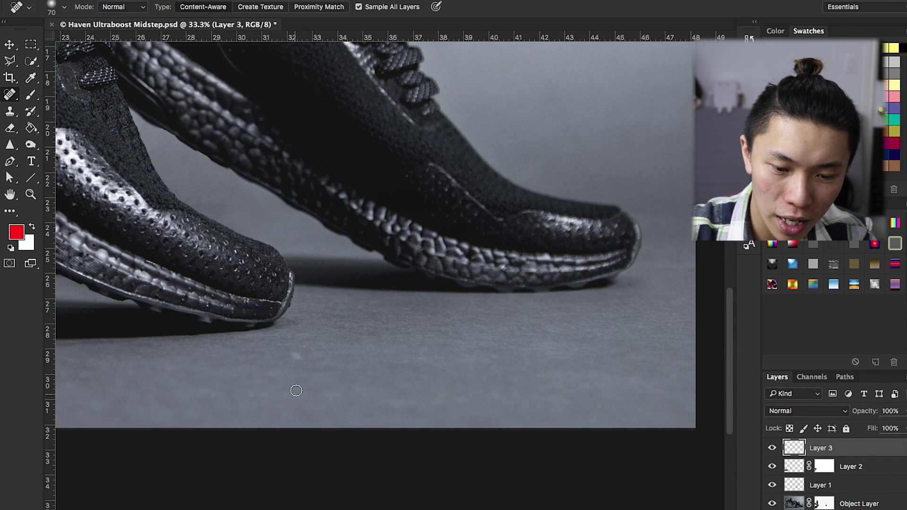
pyautogui.click(300, 354)
pyautogui.moveTo(395, 364); pyautogui.dragTo(798, 359)
pyautogui.scroll(3, 289, 357)
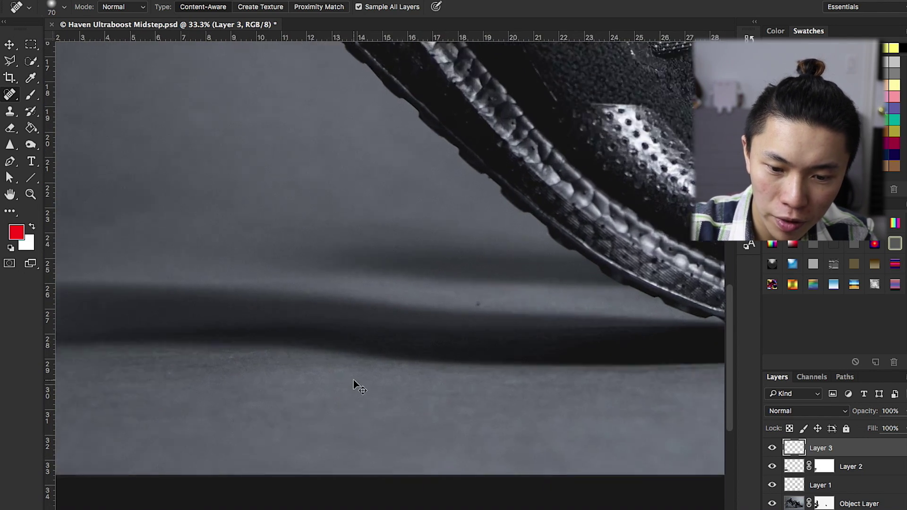
pyautogui.scroll(1, 488, 371)
pyautogui.press('[')
pyautogui.press('[')
pyautogui.press('[')
pyautogui.click(497, 313)
# Inspect the front shoe's heel and upper for remaining specks, reducing the healing brush to 40 px.
pyautogui.scroll(-2, 464, 348)
pyautogui.scroll(-5, 465, 347)
pyautogui.hscroll(3, 464, 348)
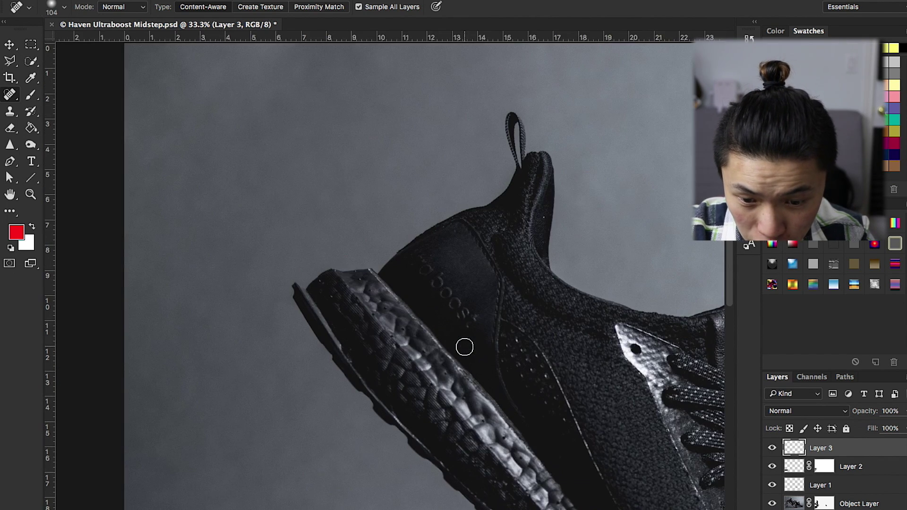
pyautogui.hscroll(5, 465, 347)
pyautogui.scroll(3, 465, 348)
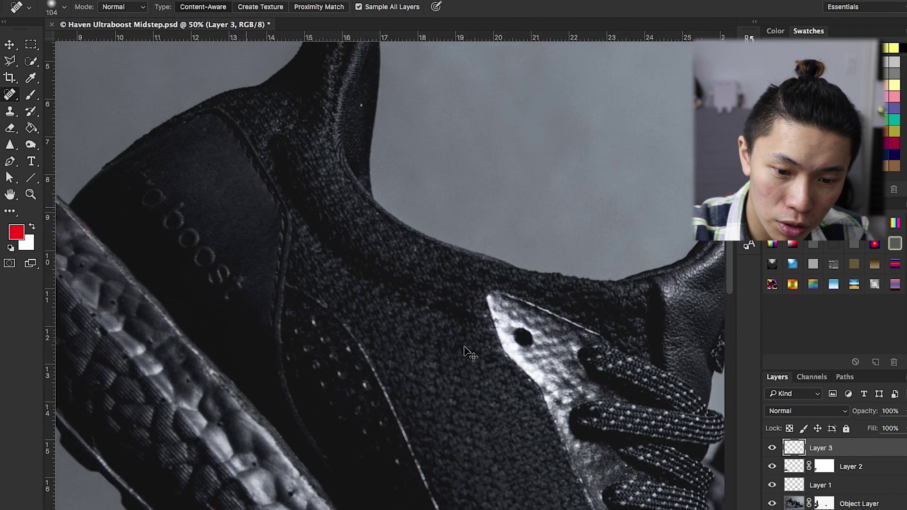
pyautogui.scroll(2, 465, 347)
pyautogui.press('[')
pyautogui.press('[')
pyautogui.press('[')
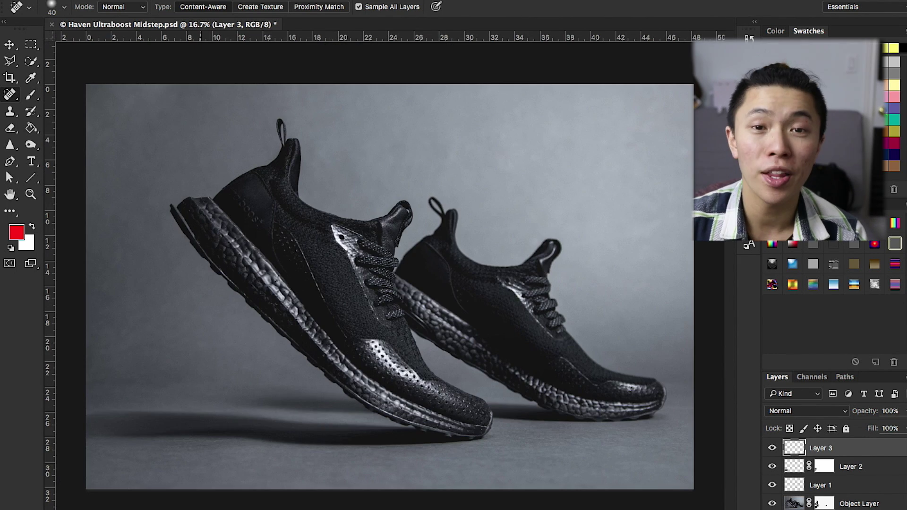